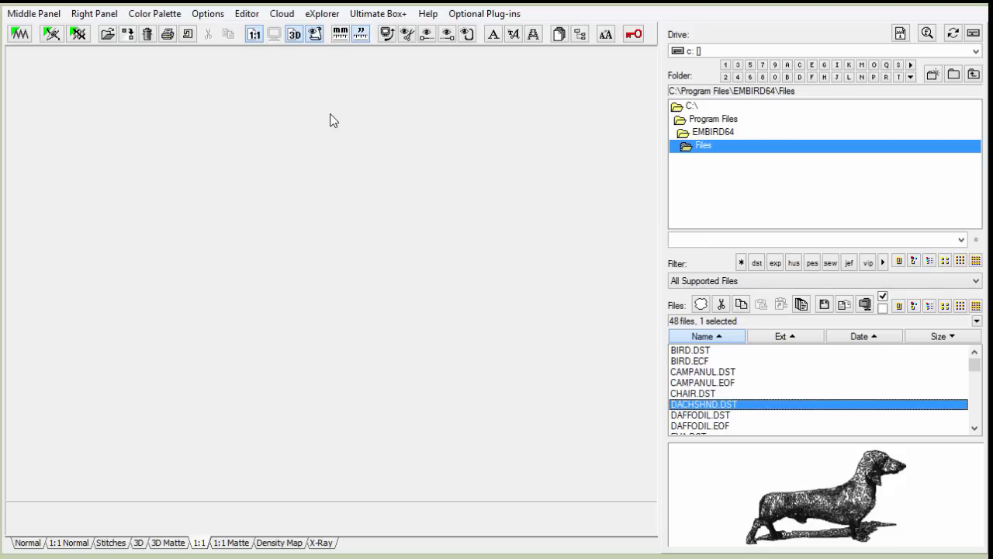
Open the DACHSHND.DST design in the Editor and check it in the 3D preview
left_click(698, 393)
left_click(703, 404)
left_click(21, 34)
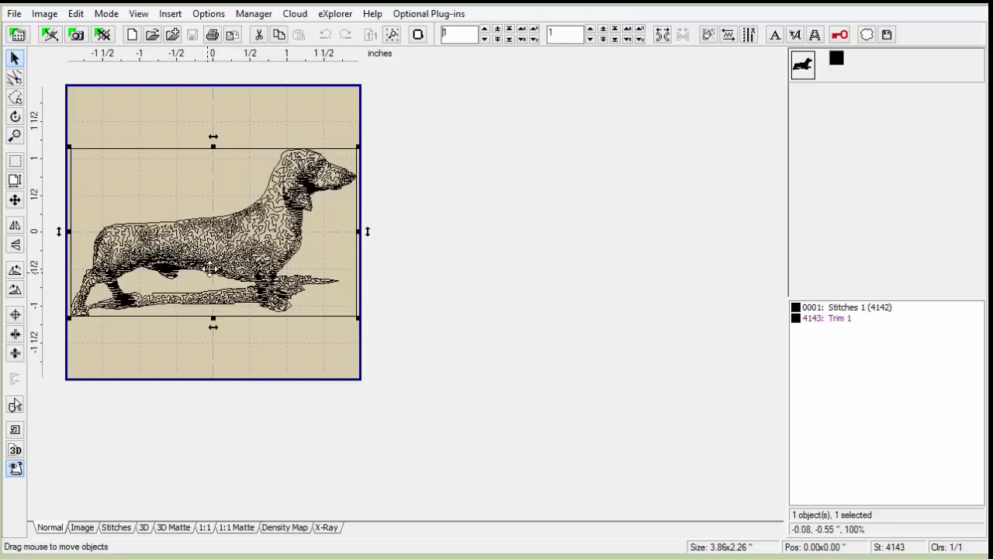
left_click(16, 450)
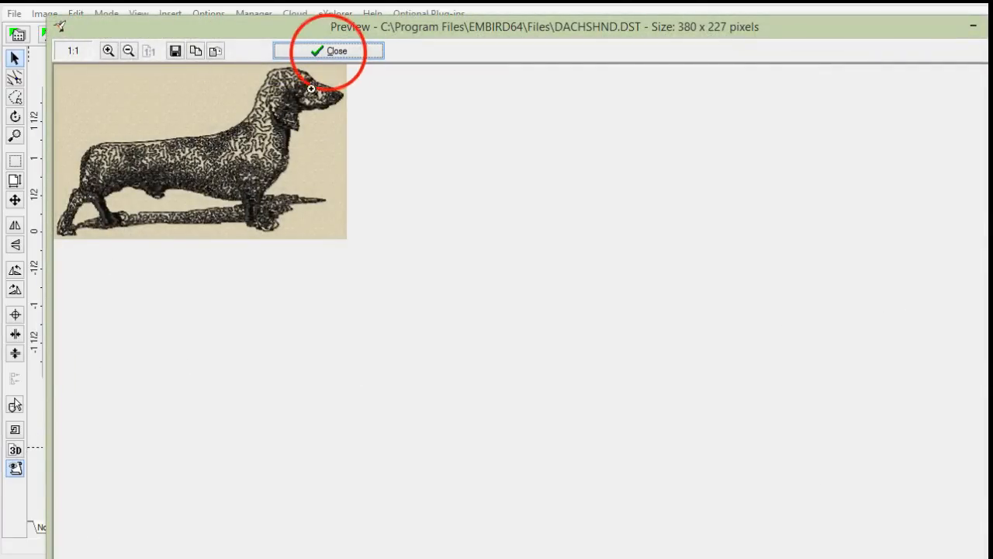
left_click(329, 51)
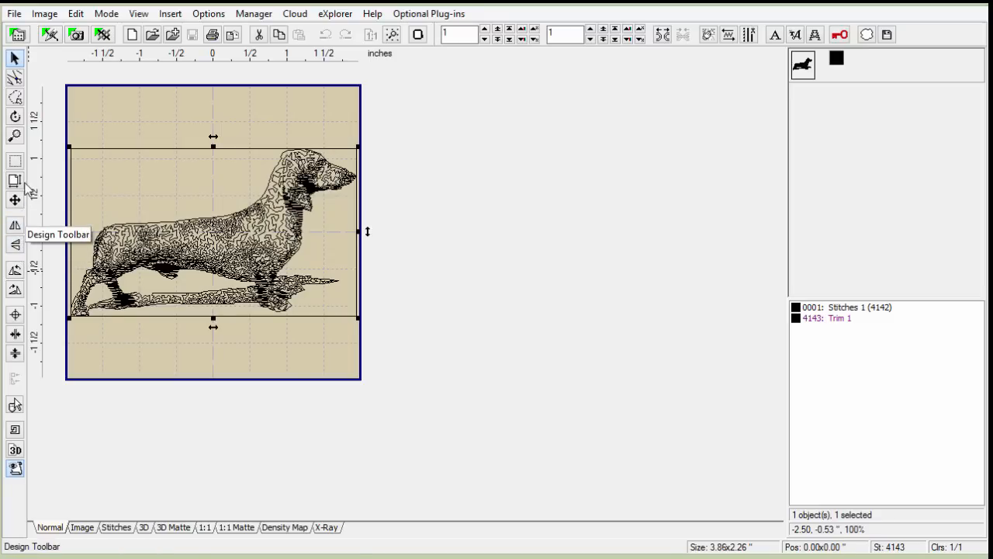
Change the hoop to the horizontal version of Babylock ESE, Brother 8200, Viking, Pfaff (large, 5.12 x 7.09")
left_click(418, 35)
left_click(638, 151)
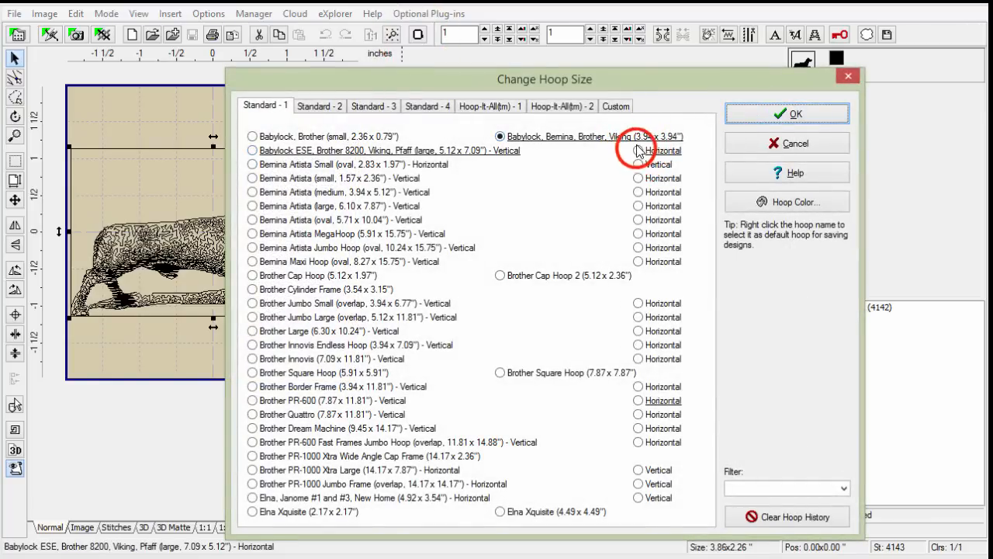
left_click(787, 114)
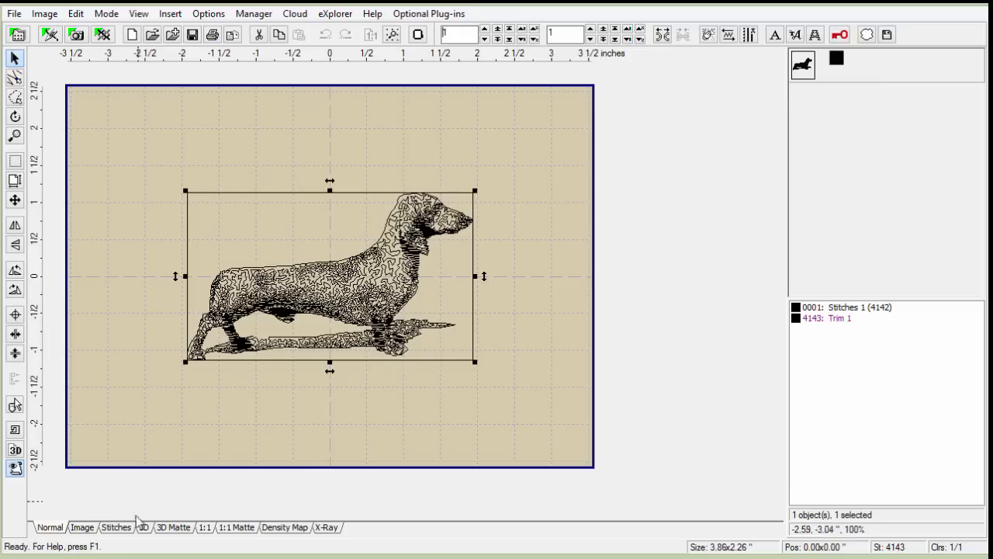
Examine the dachshund in the Image, Stitches, 3D, 3D Matte, 1:1, 1:1 Matte, Density Map and X-Ray views, and return to Normal
left_click(72, 527)
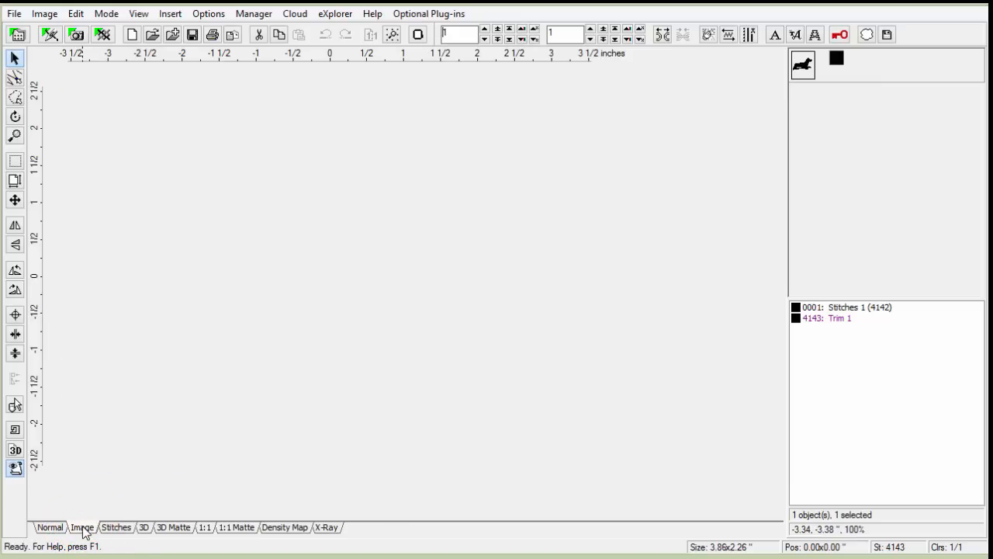
left_click(116, 527)
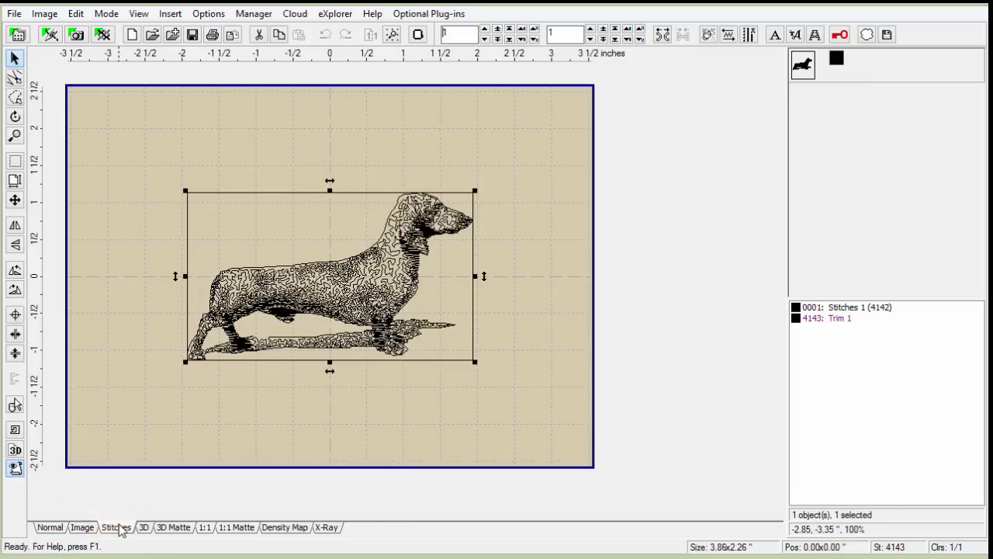
left_click(145, 527)
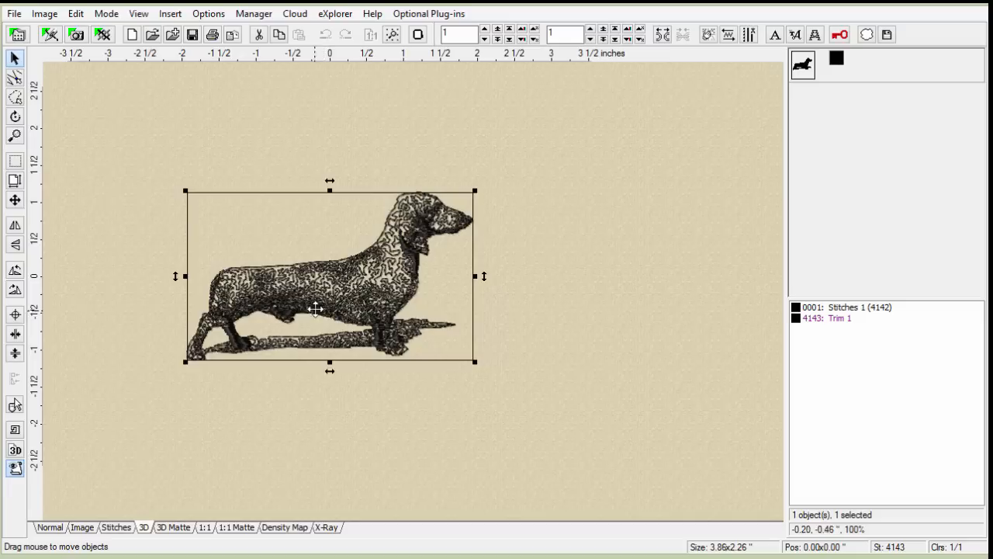
left_click(168, 529)
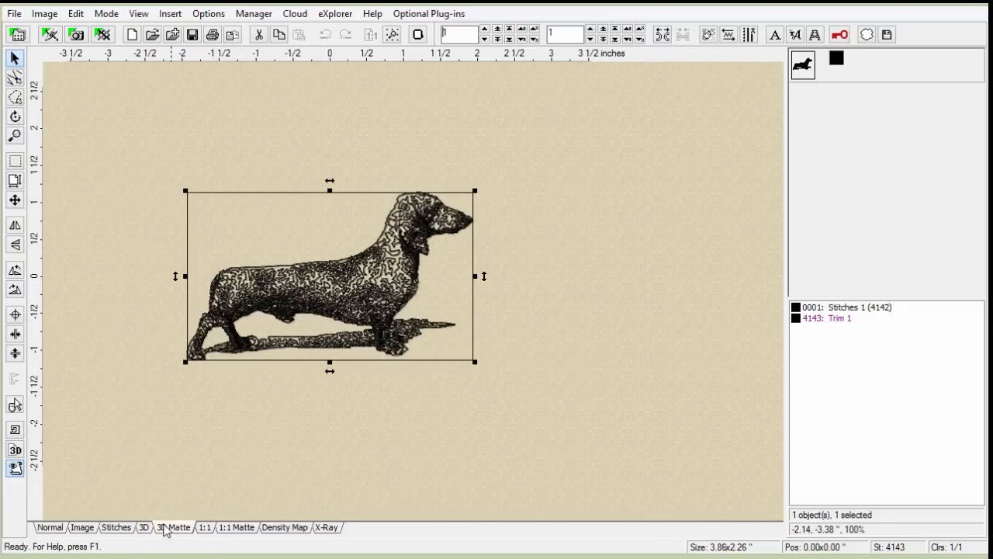
left_click(204, 528)
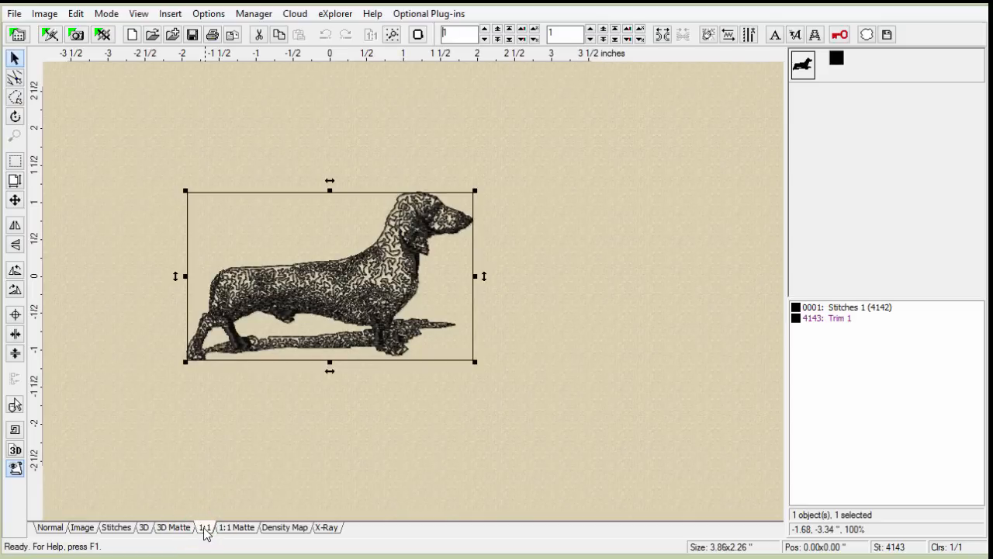
left_click(241, 530)
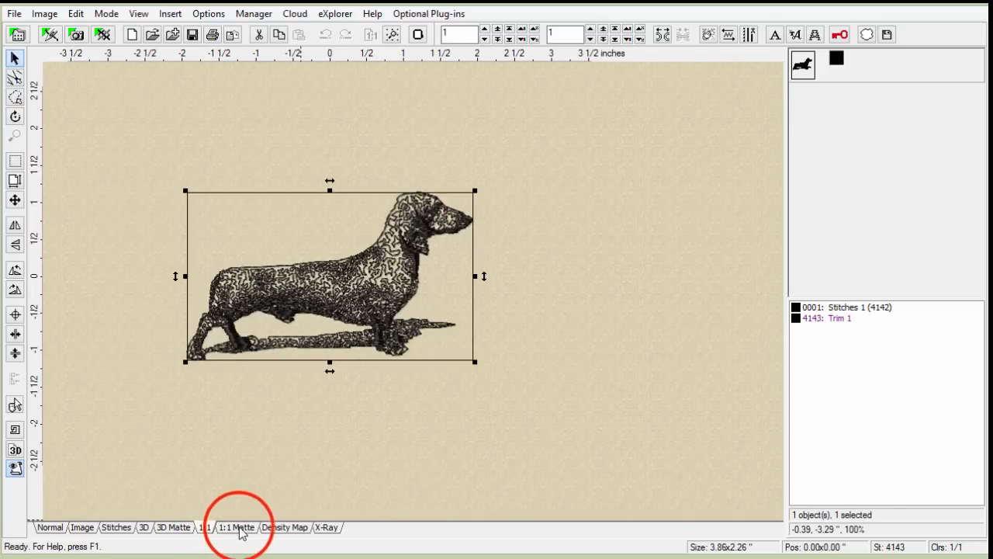
left_click(281, 528)
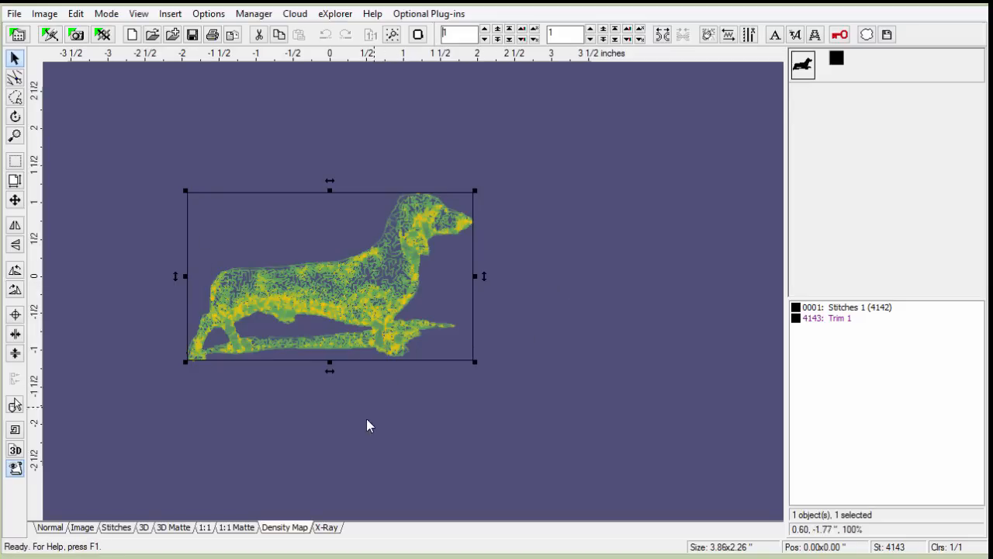
left_click(326, 527)
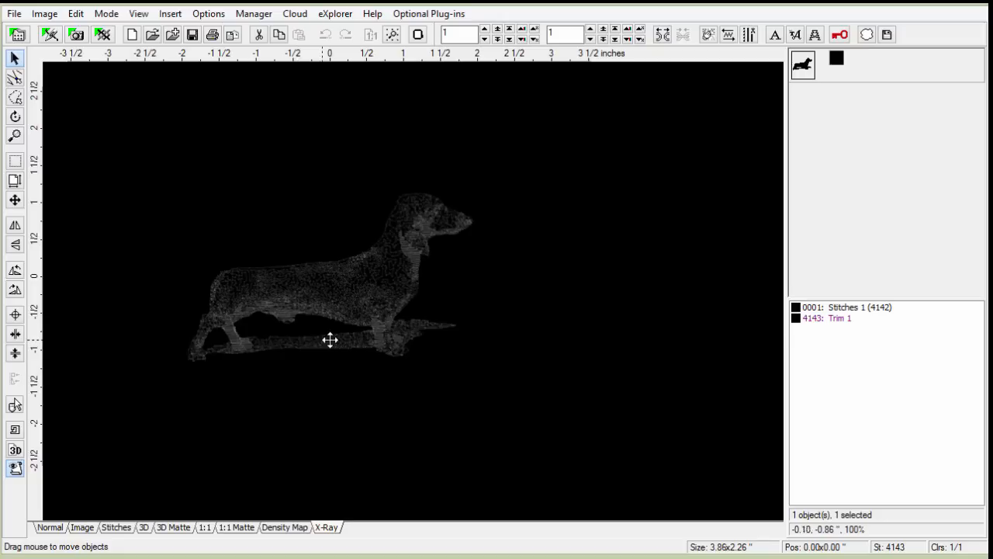
left_click(50, 527)
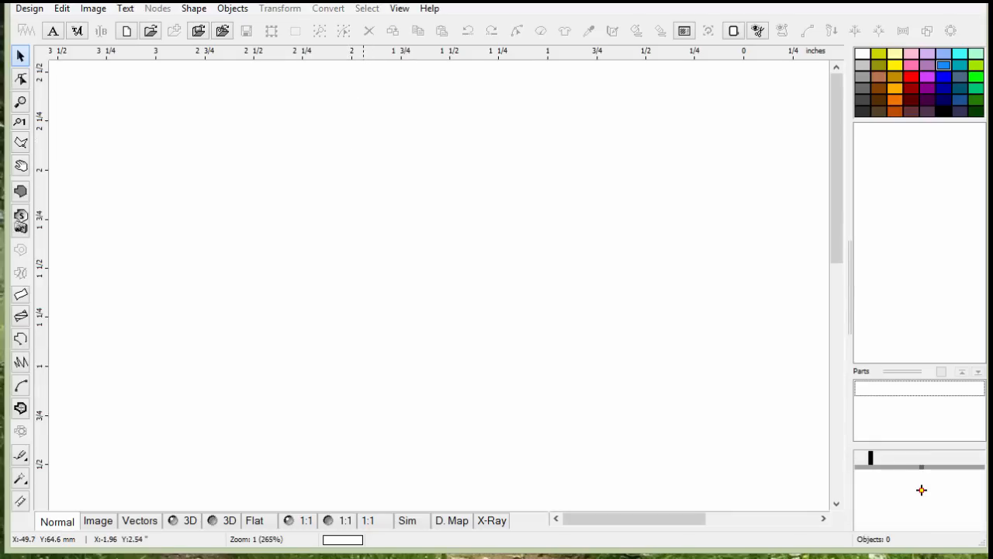
Switch to Embird Studio and open the recent design ROSE6.EOF
left_click_drag(372, 0, 367, 6)
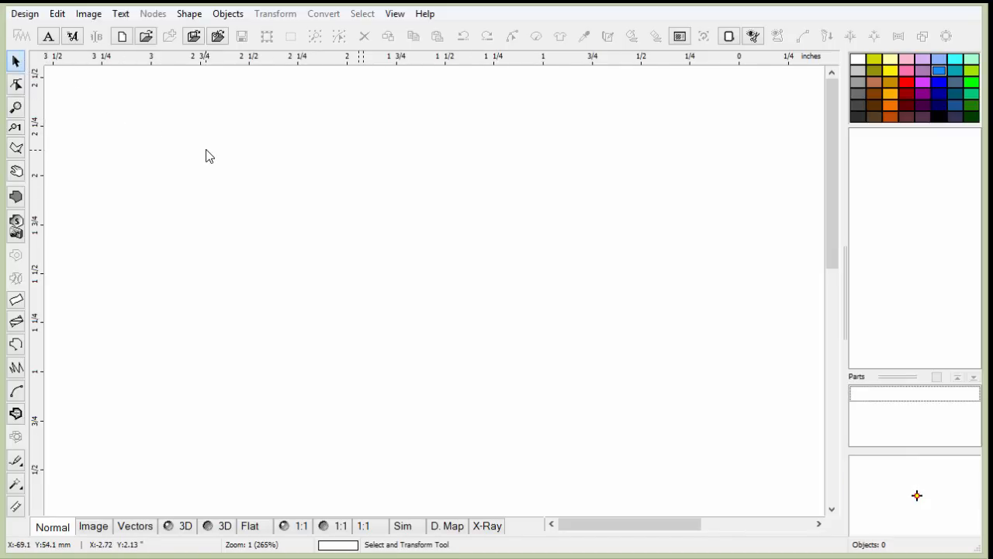
left_click(30, 15)
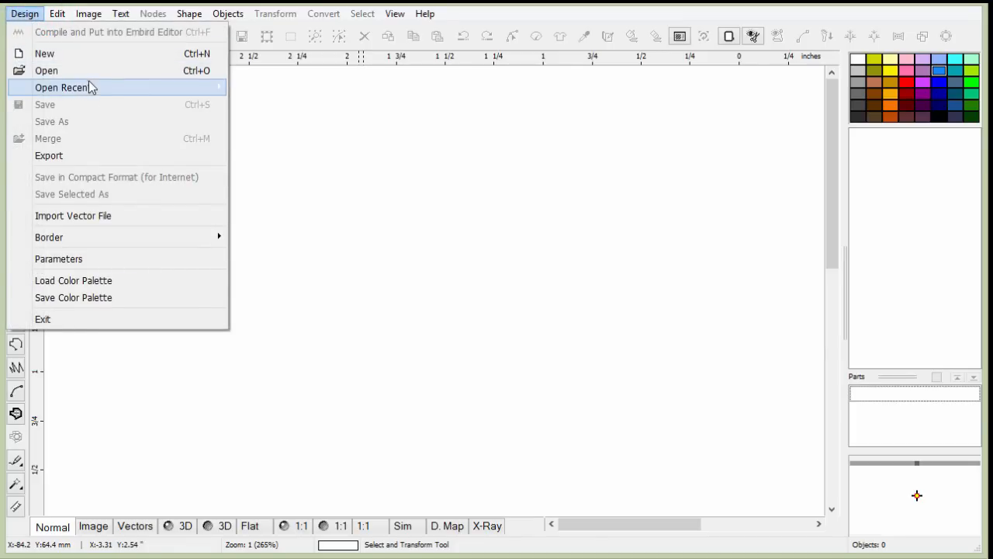
mouse_move(91, 91)
left_click(322, 88)
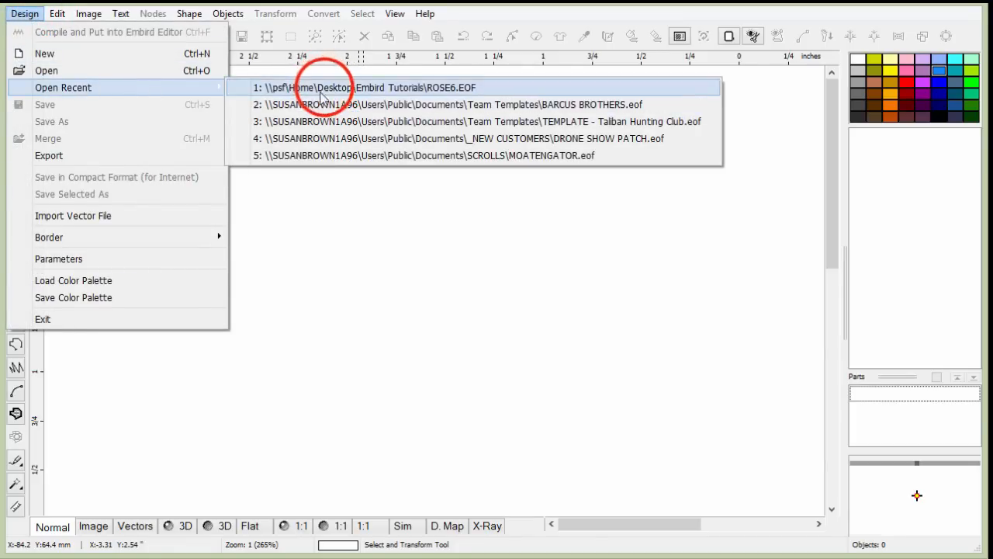
Select the whole rose design, generate its stitches and display the result in 3D
left_click_drag(827, 155, 824, 304)
left_click_drag(630, 524, 698, 525)
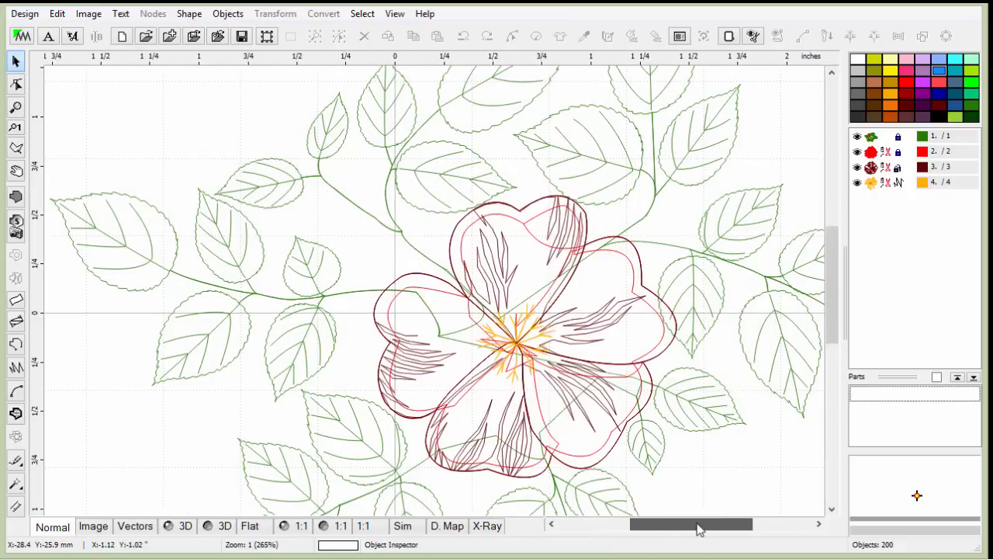
left_click(17, 109)
right_click(442, 241)
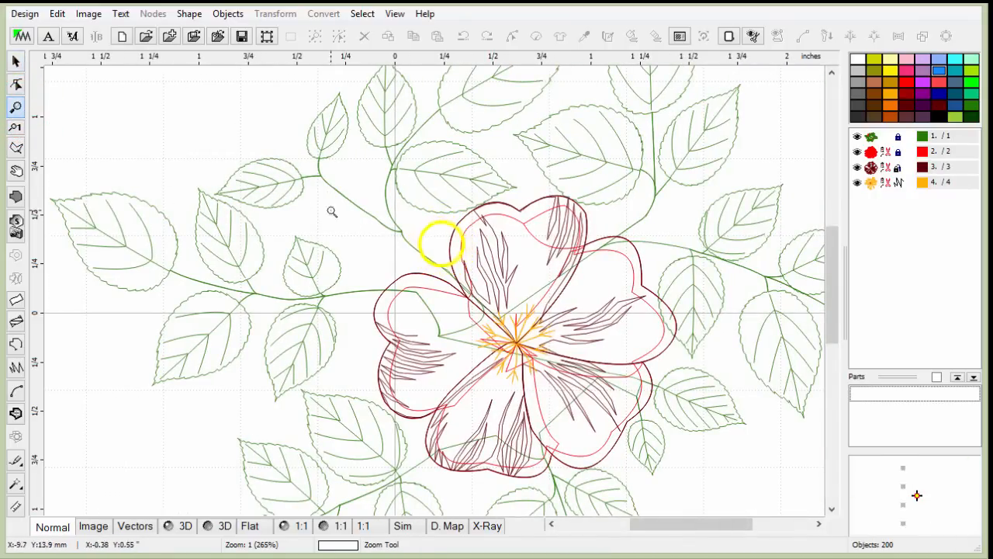
left_click(15, 63)
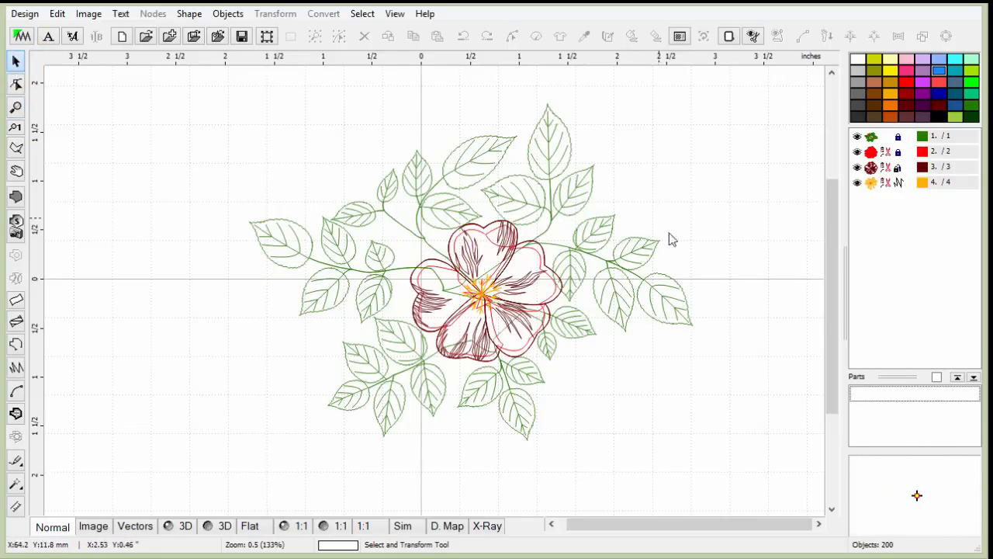
left_click_drag(223, 111, 669, 443)
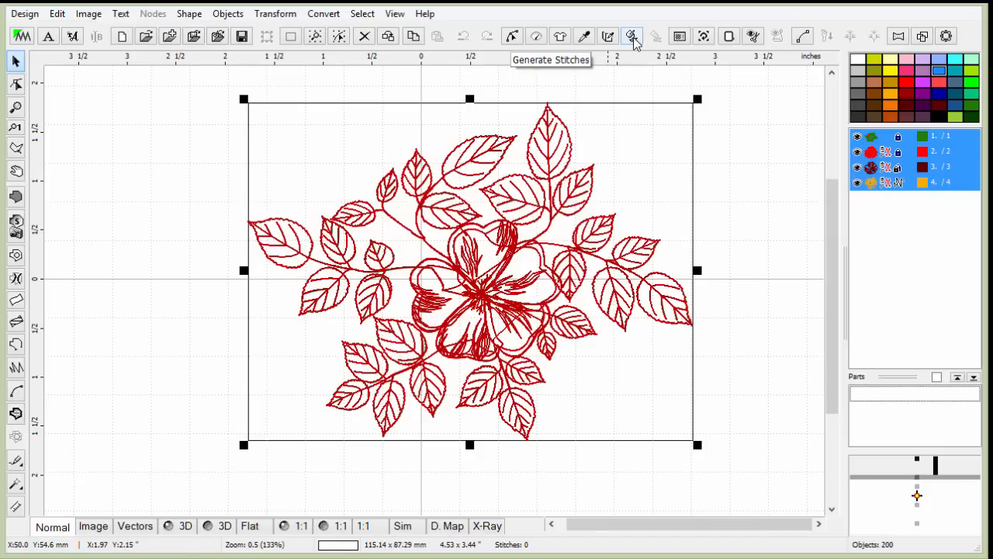
left_click(754, 198)
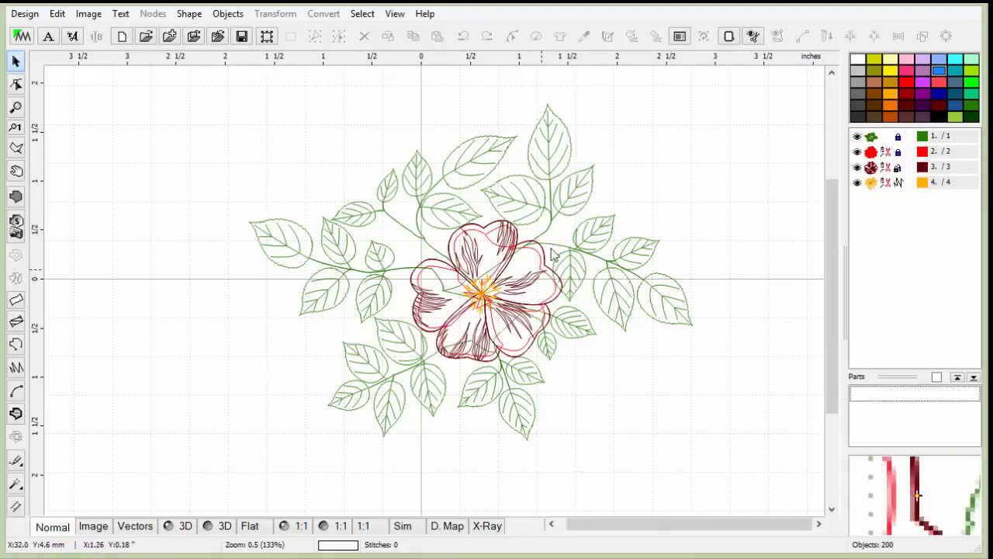
left_click(225, 110)
left_click_drag(225, 109, 749, 492)
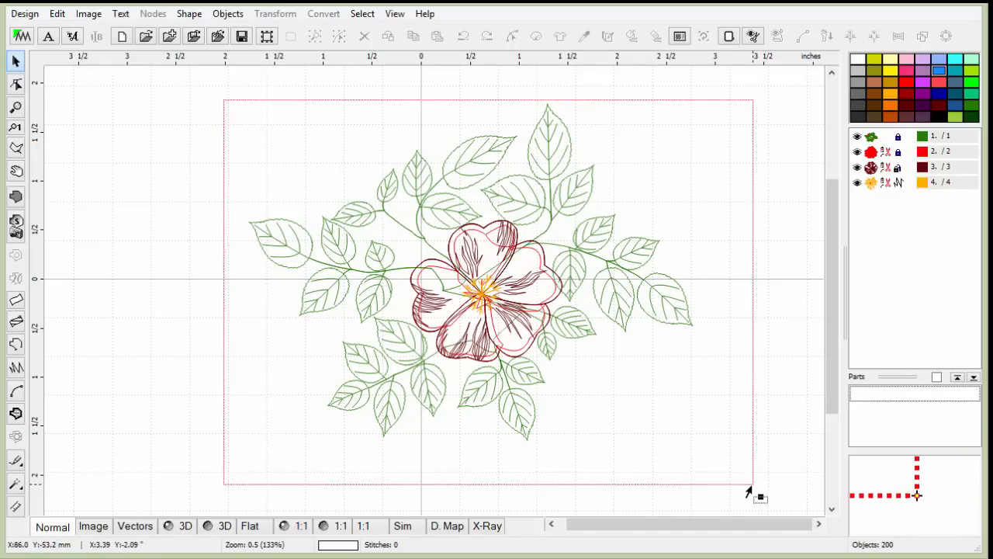
left_click_drag(748, 492, 751, 491)
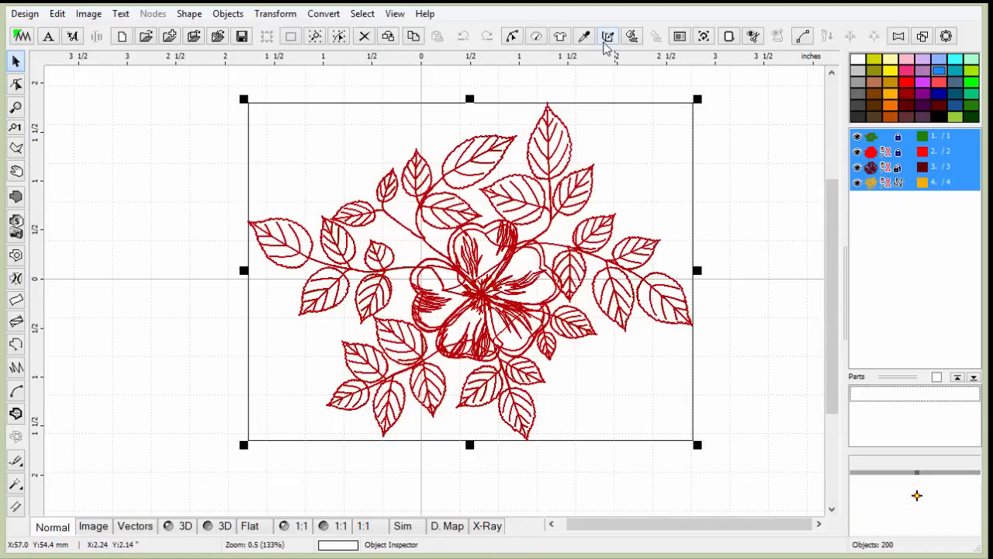
left_click(631, 36)
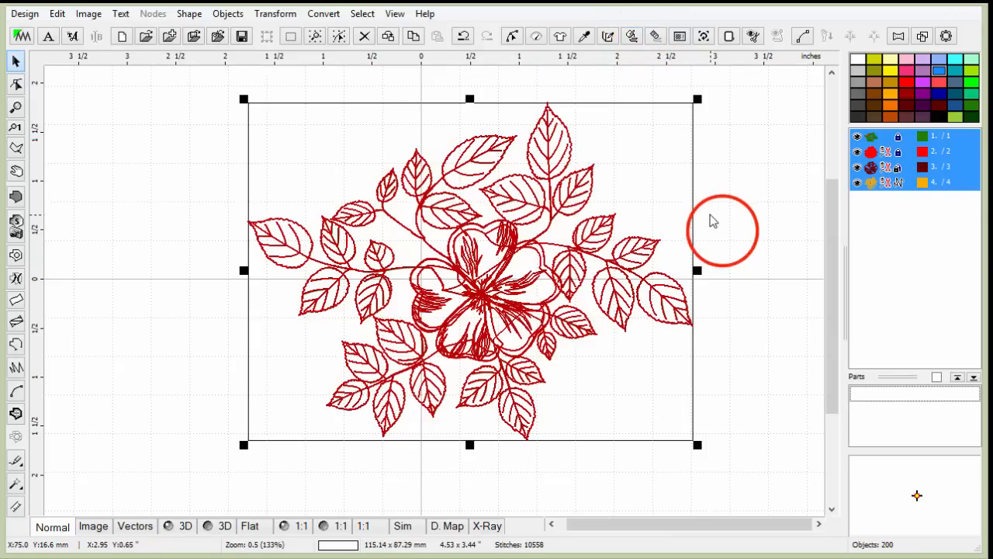
left_click(177, 527)
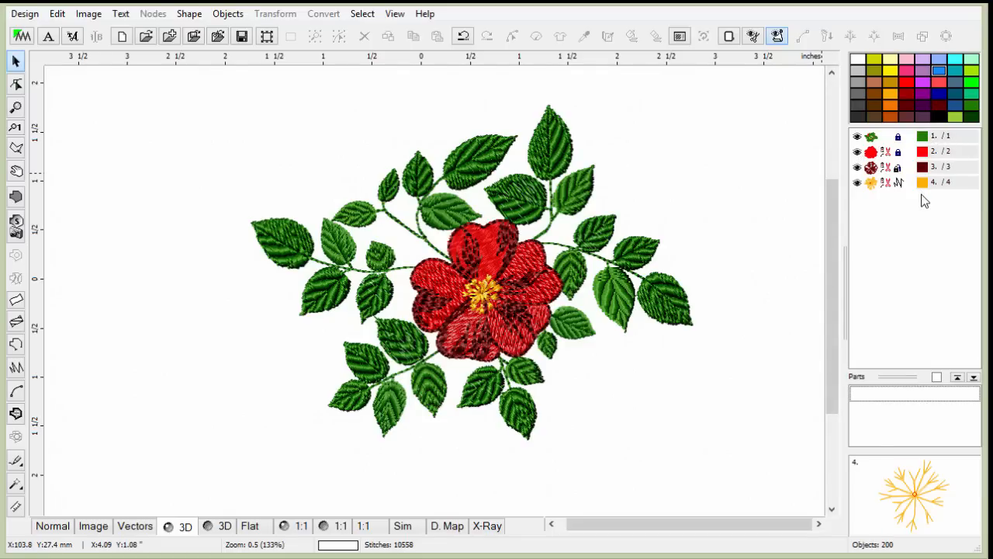
Inspect the green leaves, red petals, dark red shading and yellow centre one by one as separate objects, leaving nothing selected
left_click(870, 138)
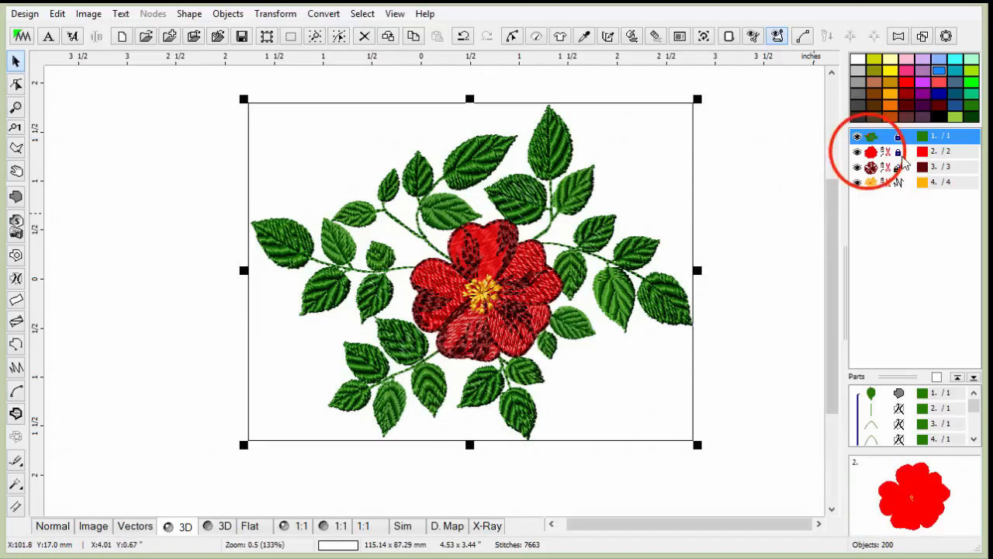
left_click(870, 152)
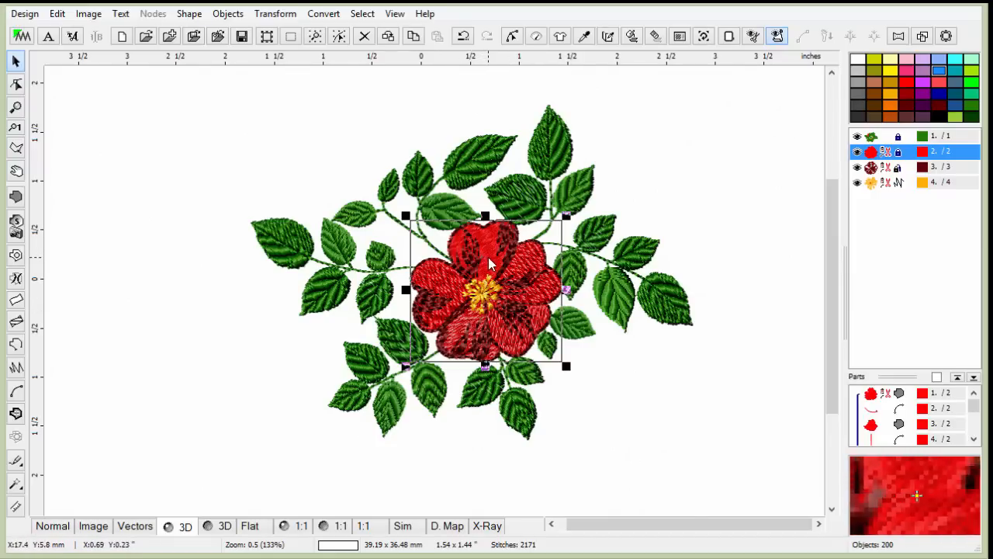
left_click(871, 167)
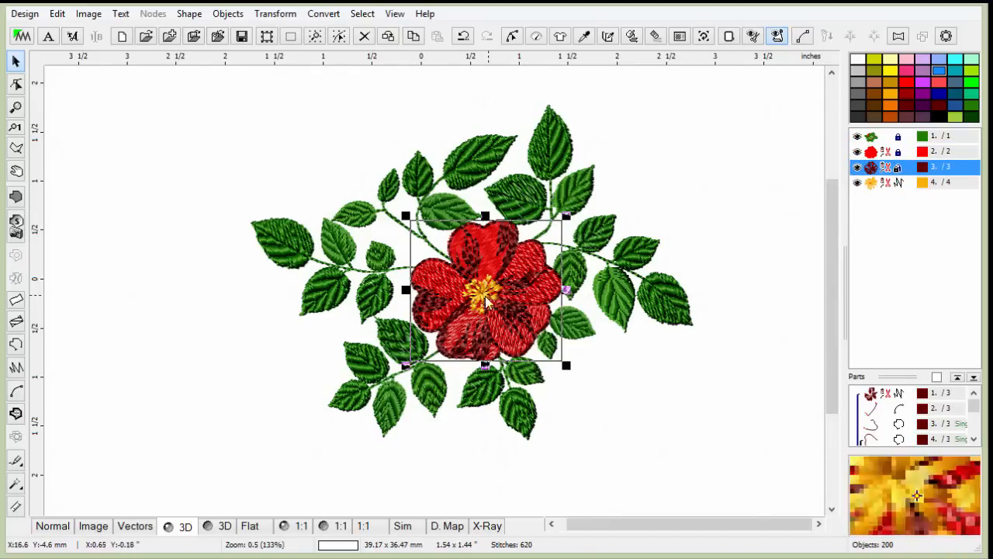
left_click(870, 182)
left_click(753, 233)
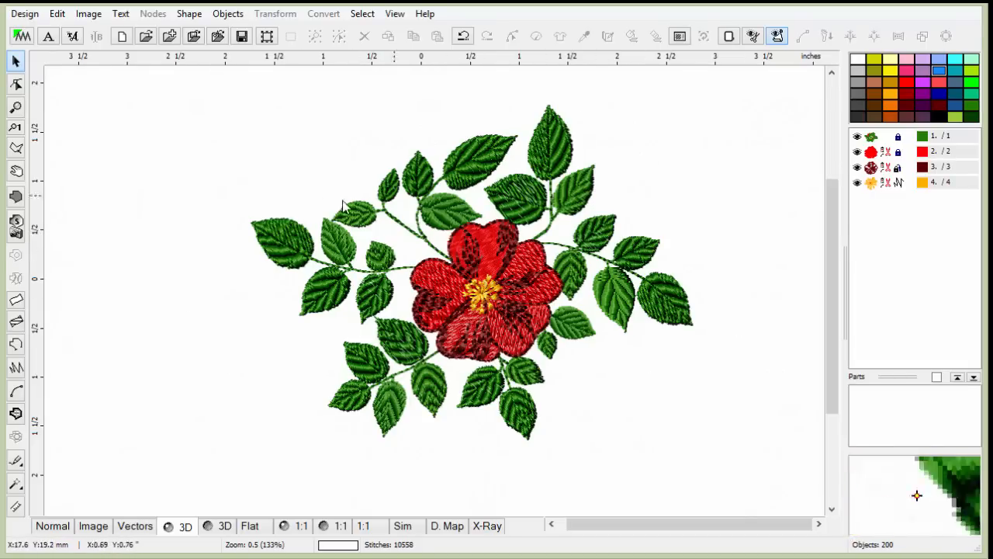
Open the leaf beside the flower's right petal for node editing to view its nodes and fill parameters, and cancel the edit
left_click(17, 86)
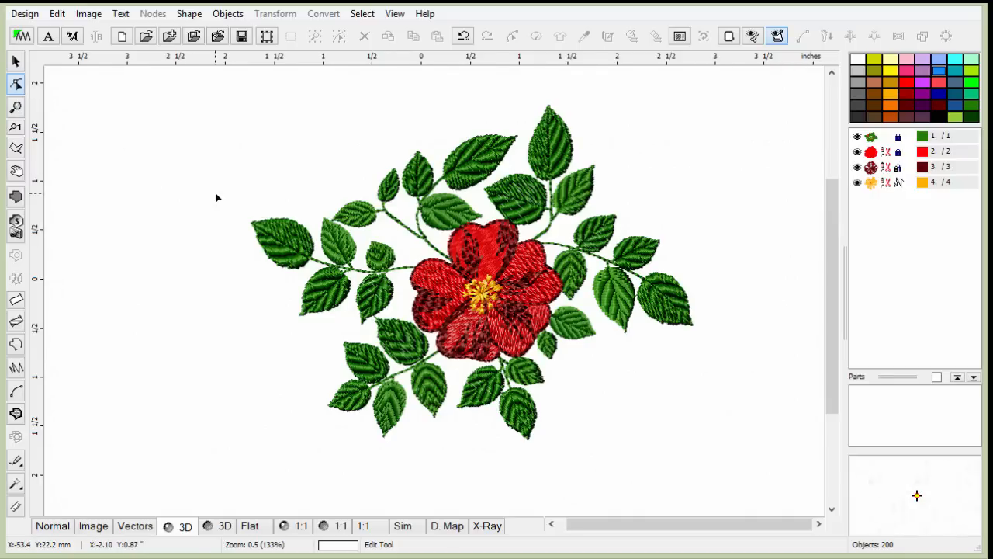
left_click(281, 237)
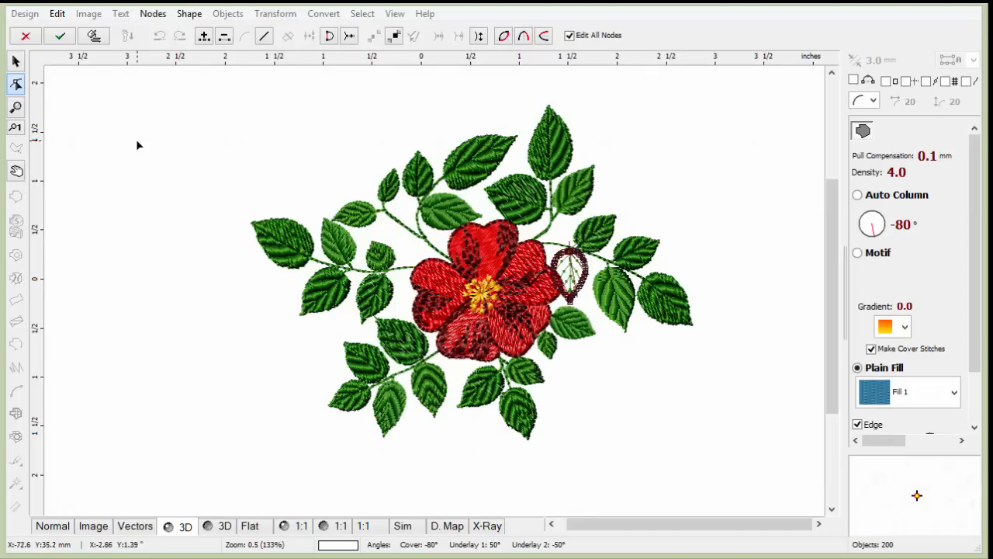
left_click(25, 36)
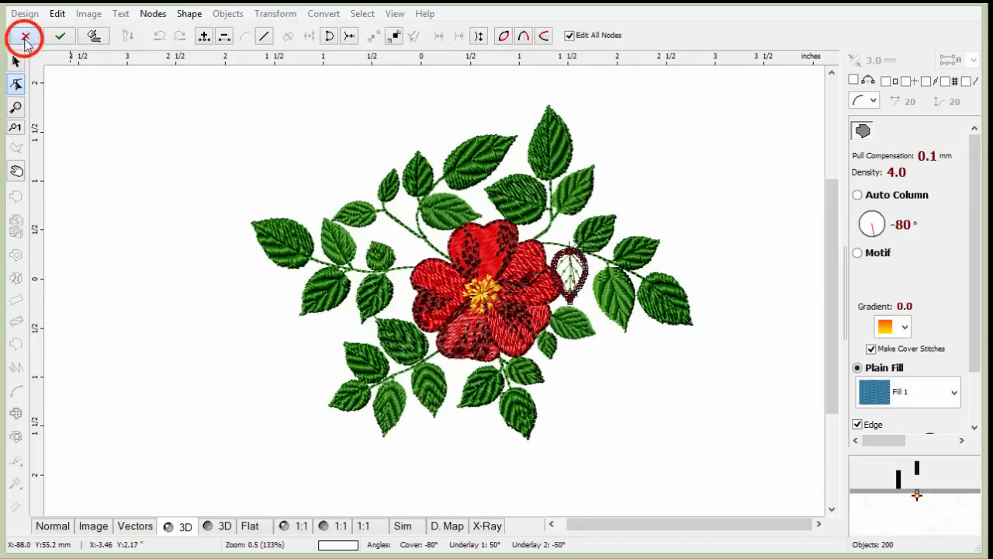
Examine the stitching around the flower's centre at 530% zoom
left_click(34, 111)
left_click(422, 234)
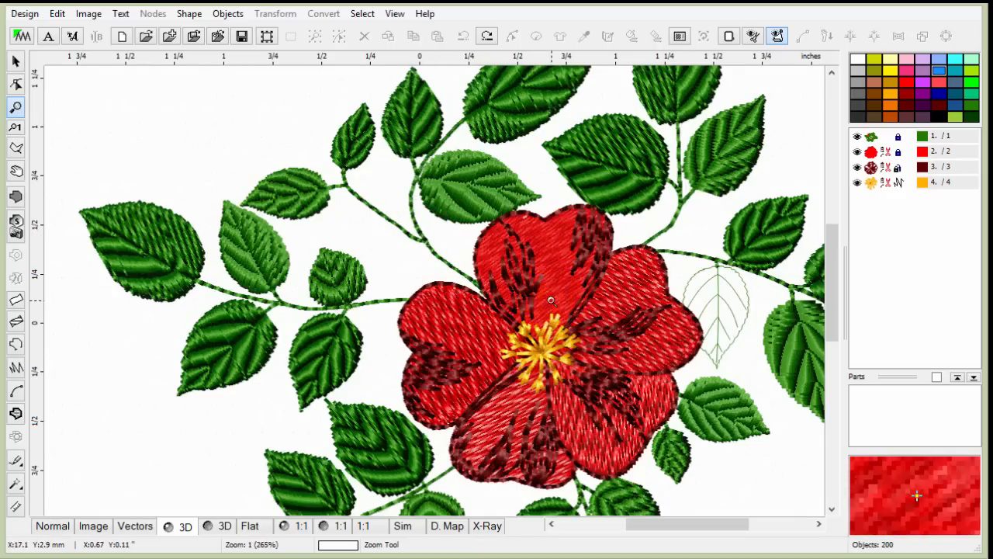
left_click(551, 301)
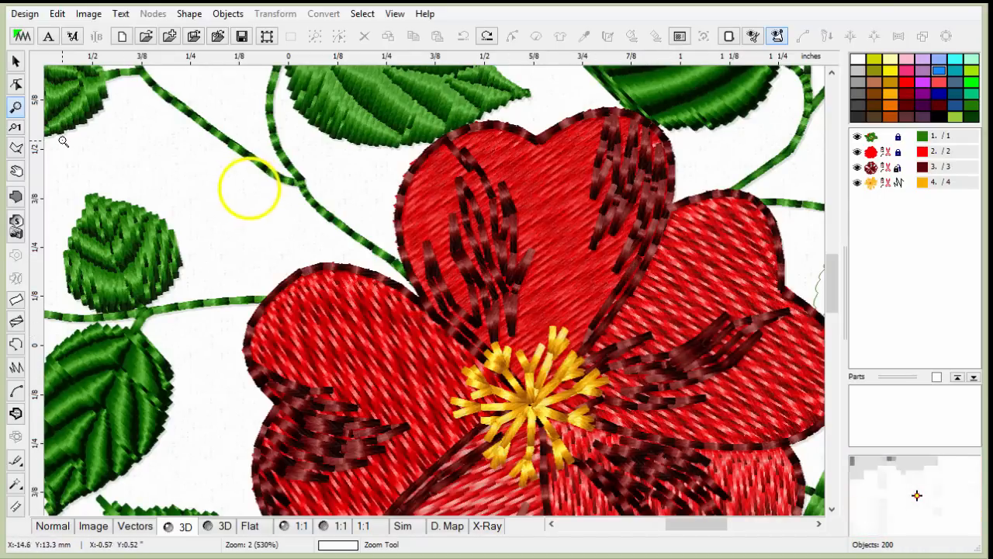
Zoom back out to 133% to view the entire rose design, and return to object selection
right_click(289, 204)
right_click(294, 205)
left_click(72, 129)
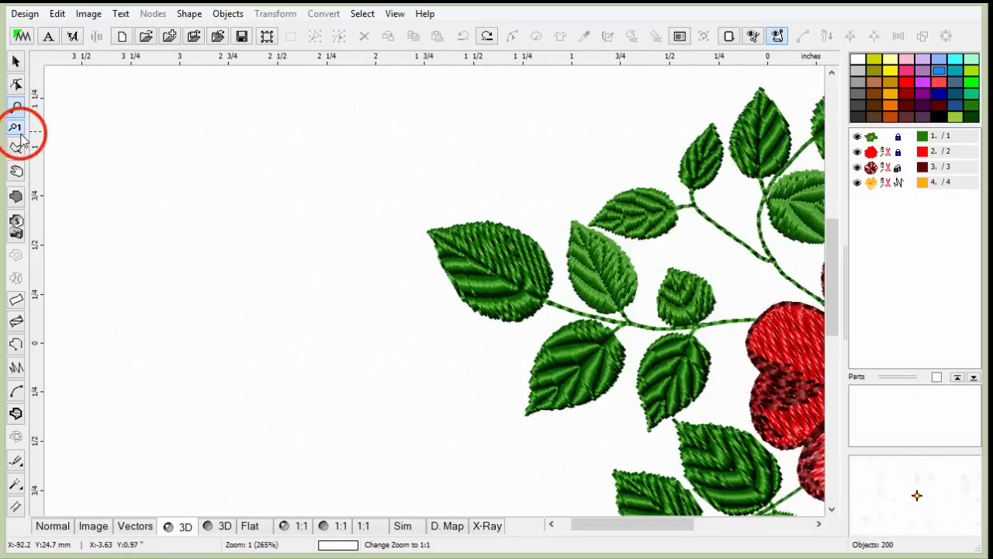
left_click(621, 532)
left_click_drag(621, 532, 677, 530)
left_click(15, 107)
right_click(374, 207)
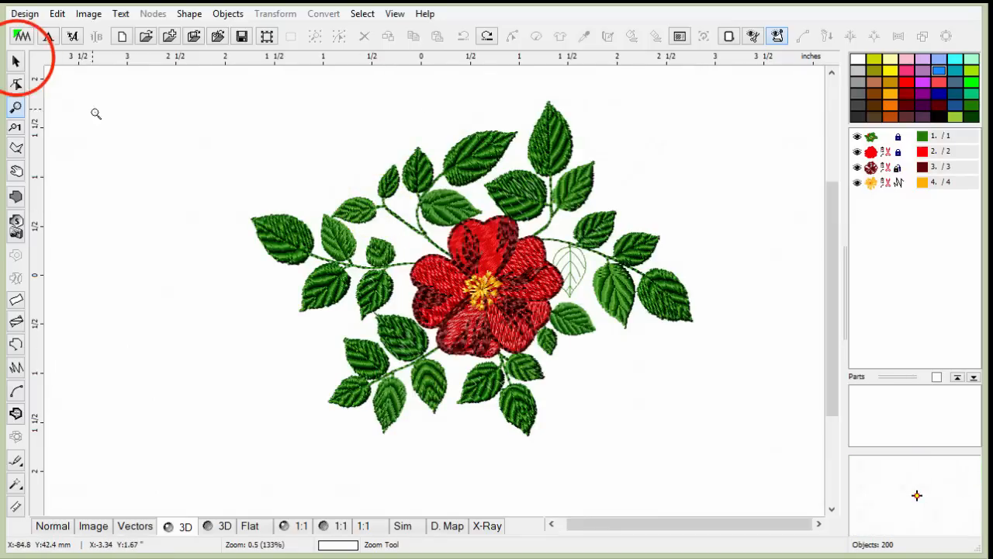
left_click(15, 60)
left_click(17, 172)
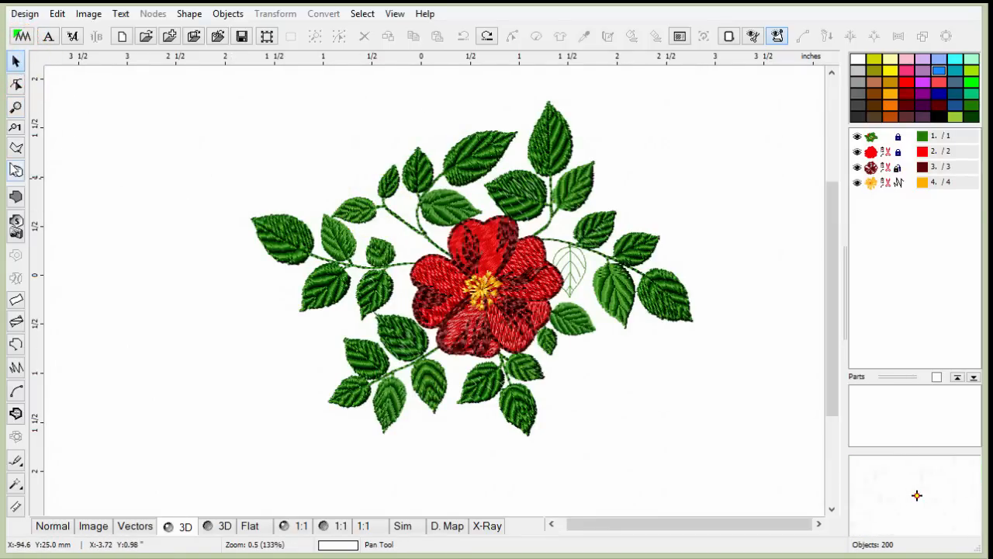
left_click(281, 170)
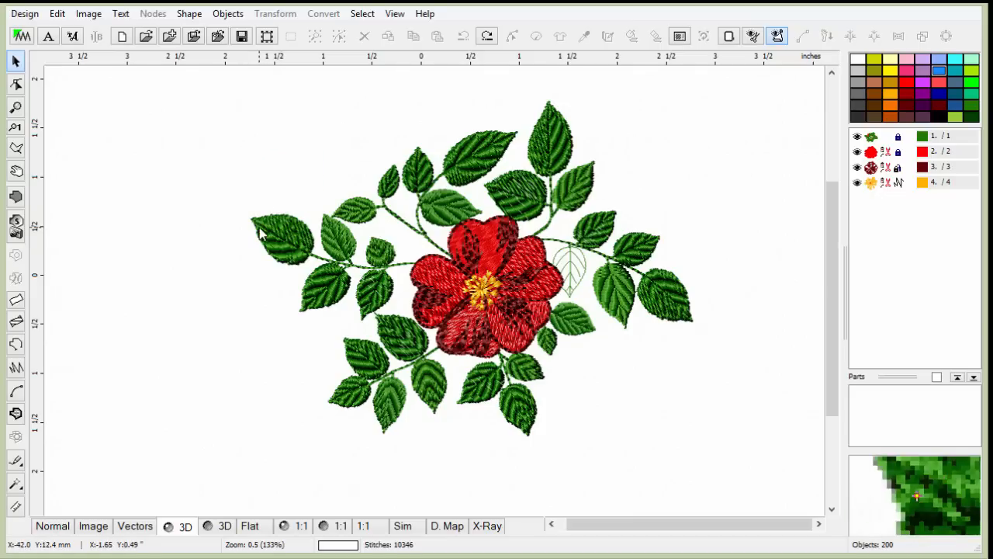
Outline a closed four-sided fill object about 25 × 19 mm in the empty area above and left of the rose
left_click(16, 199)
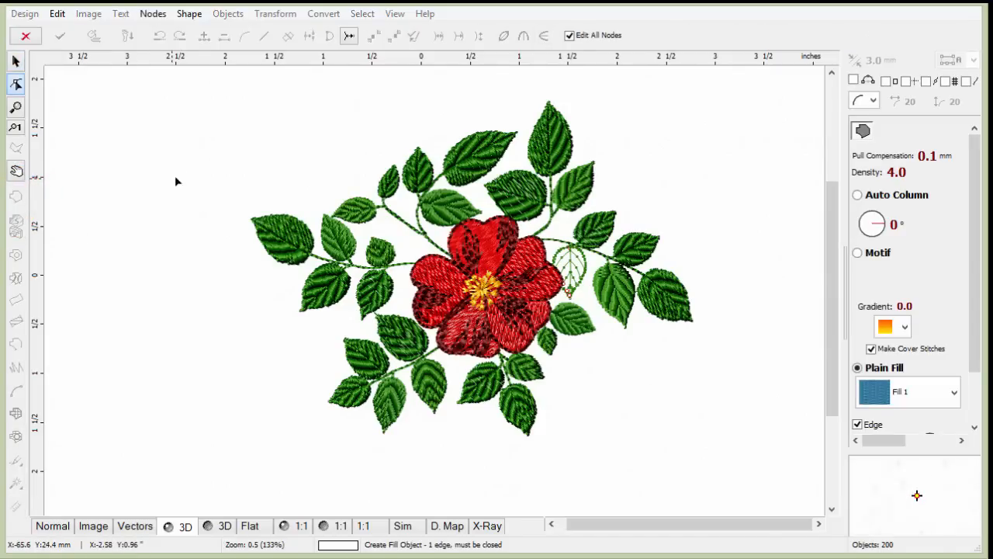
left_click(116, 115)
left_click(118, 189)
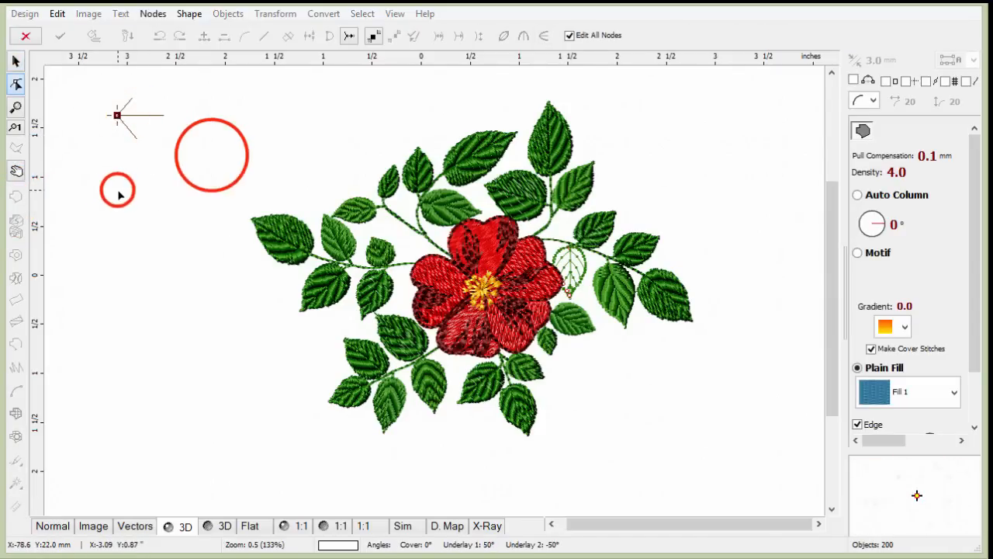
left_click(213, 155)
left_click_drag(172, 118, 120, 118)
Look through the new fill object's stitch parameters and the available Plain Fill patterns, keeping Fill 1
left_click(974, 189)
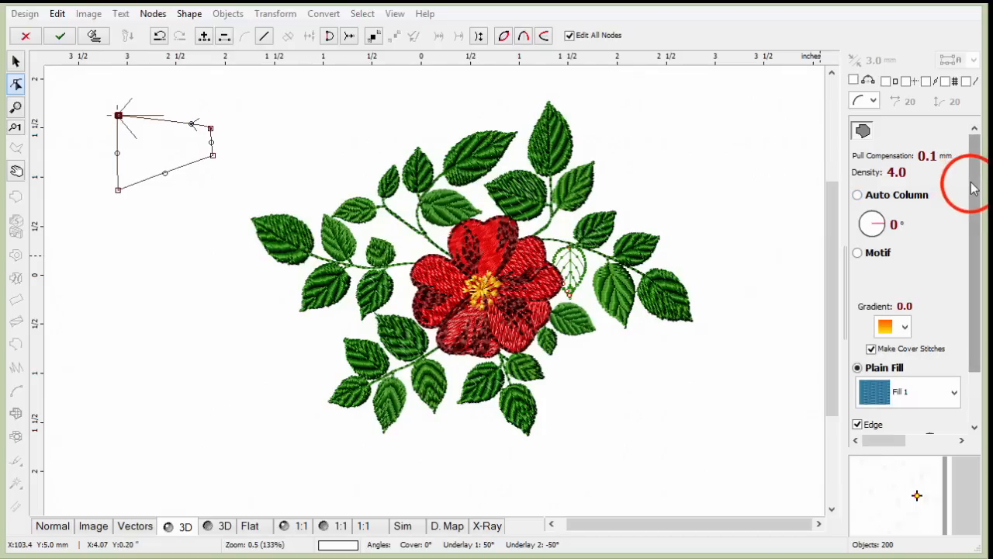
left_click_drag(973, 189, 970, 206)
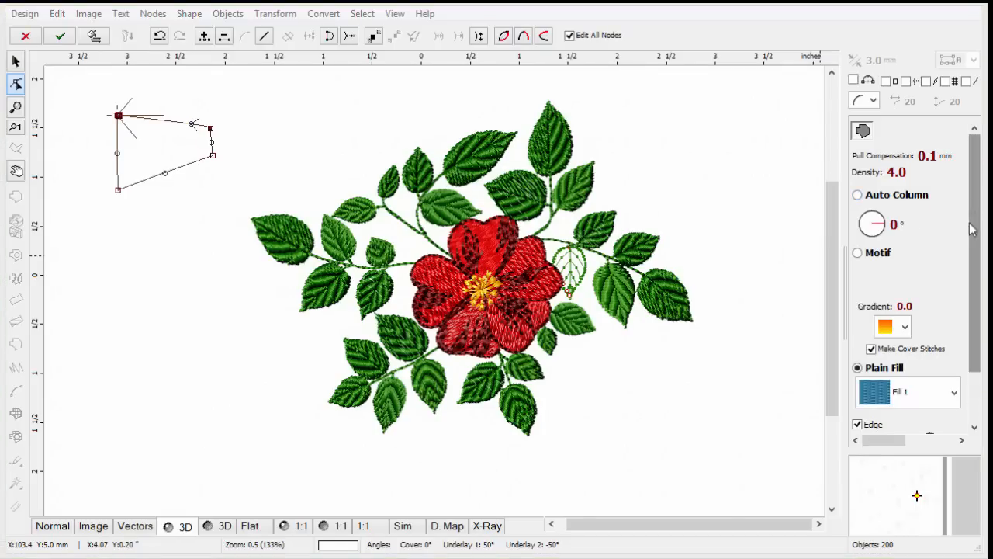
left_click(970, 323)
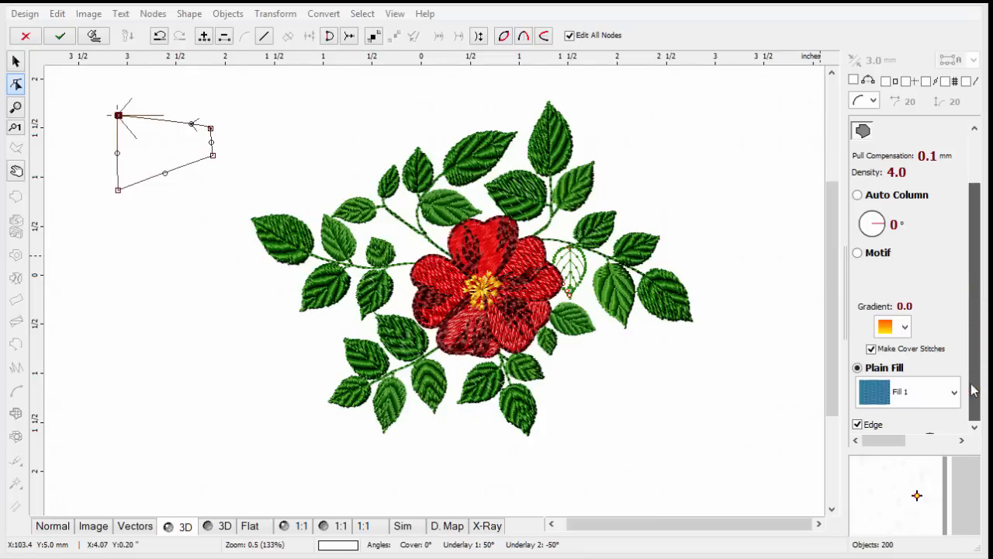
scroll(962, 330, "down", 1)
left_click(954, 328)
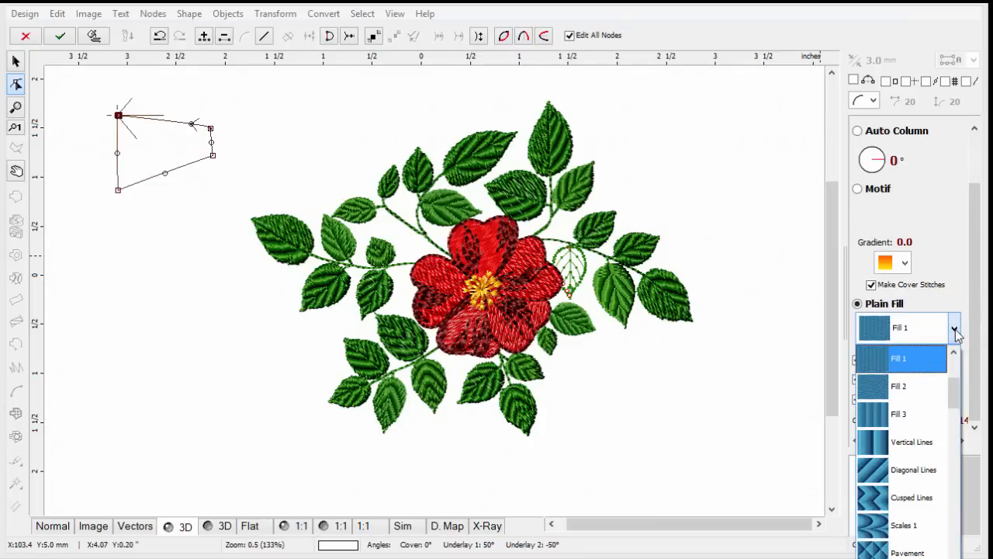
left_click_drag(953, 395, 940, 553)
left_click(949, 231)
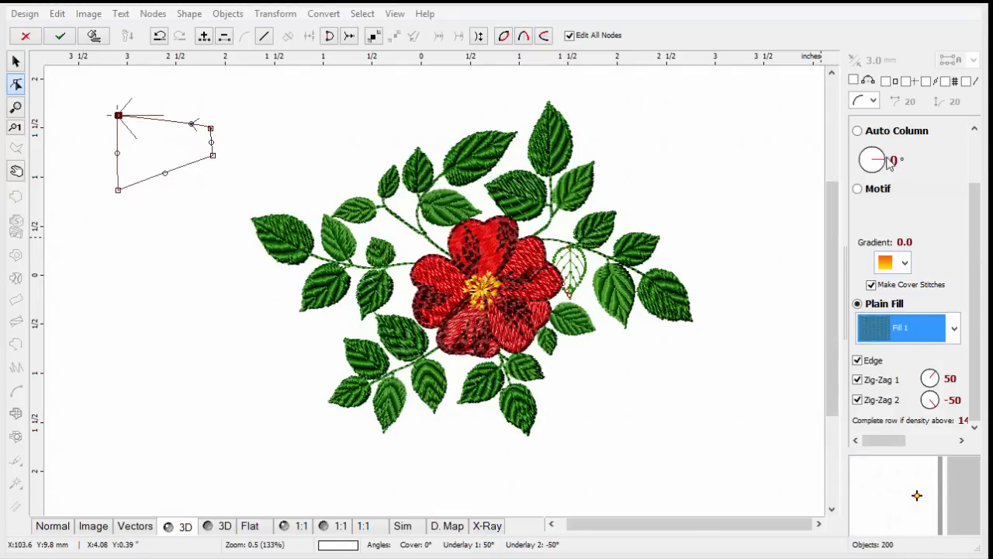
Try the Auto Column and Motif fill types, browse the motif patterns, and return the object to Plain Fill
left_click(855, 133)
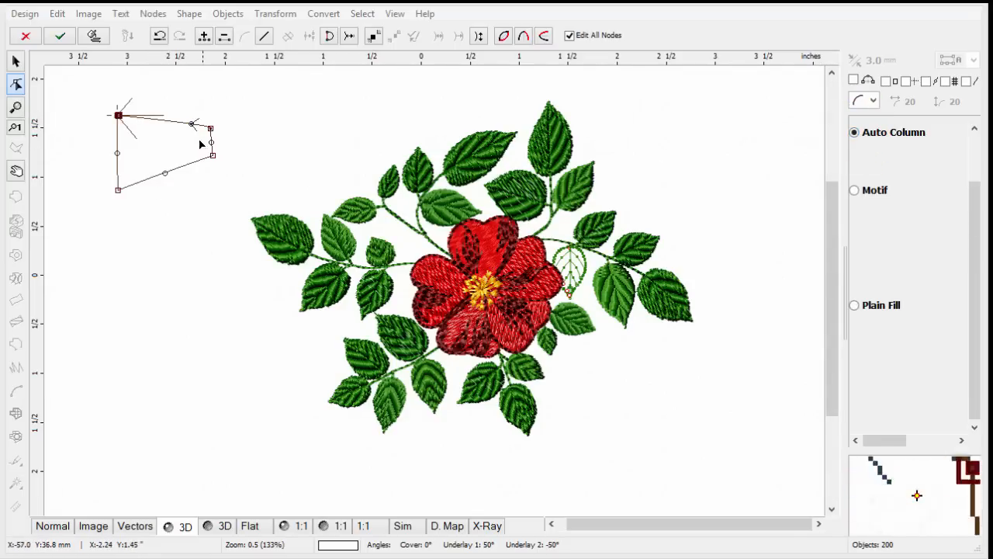
left_click(855, 190)
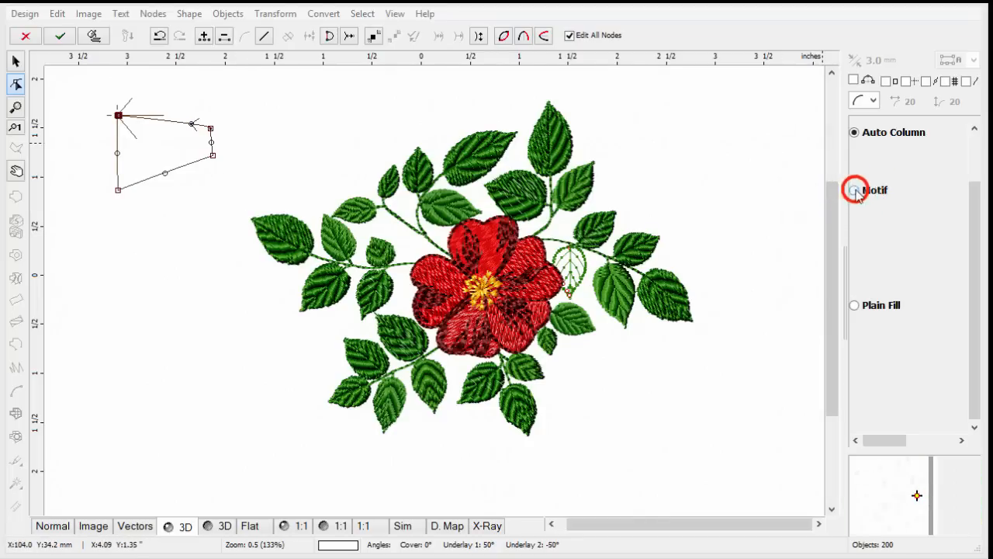
left_click(948, 217)
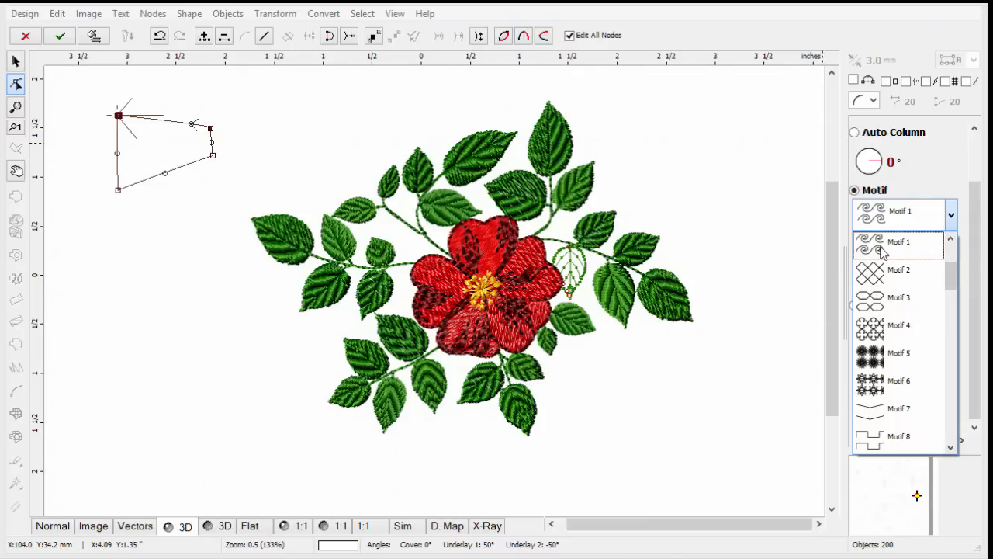
left_click_drag(950, 276, 938, 394)
left_click(733, 264)
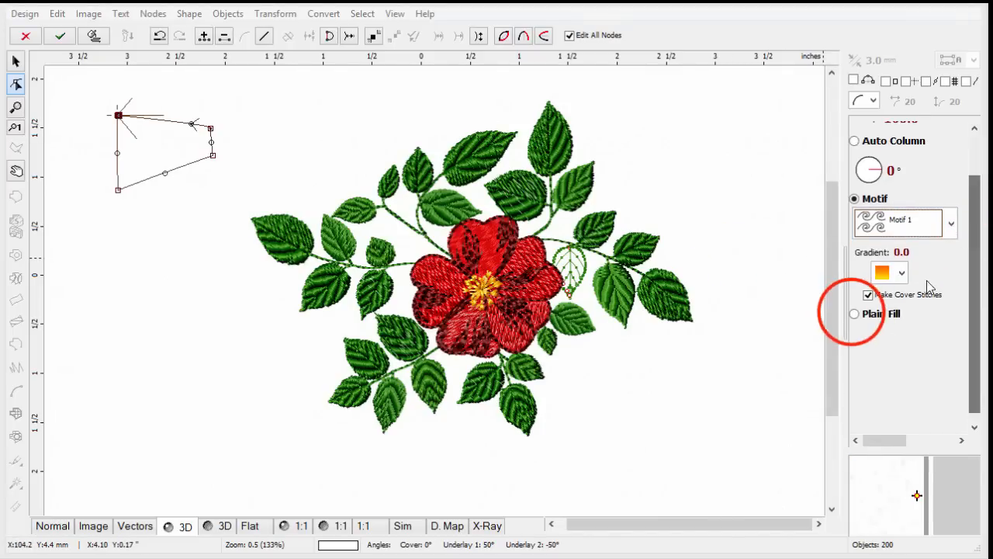
left_click(854, 315)
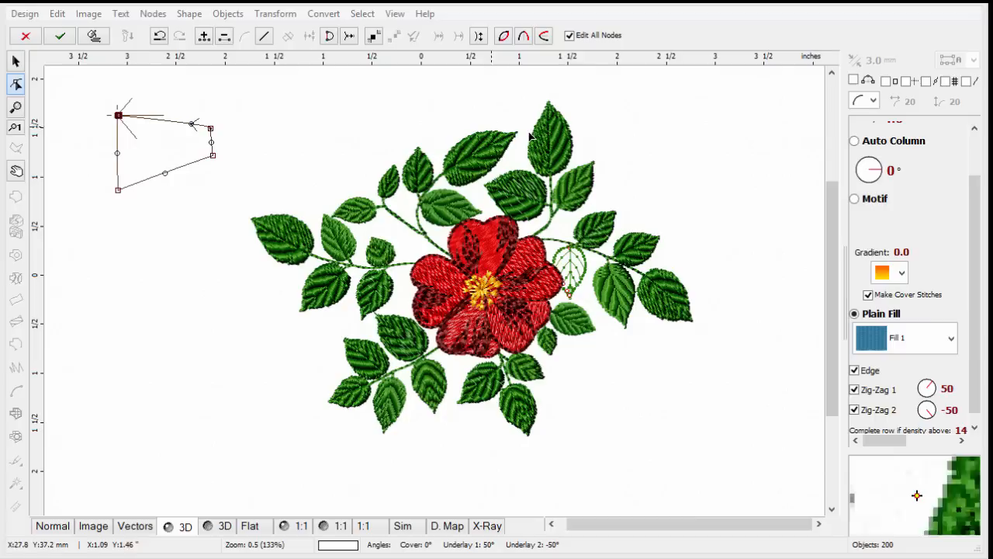
Finish the four-sided fill object with generated stitches and shift it slightly up and to the left
left_click(93, 36)
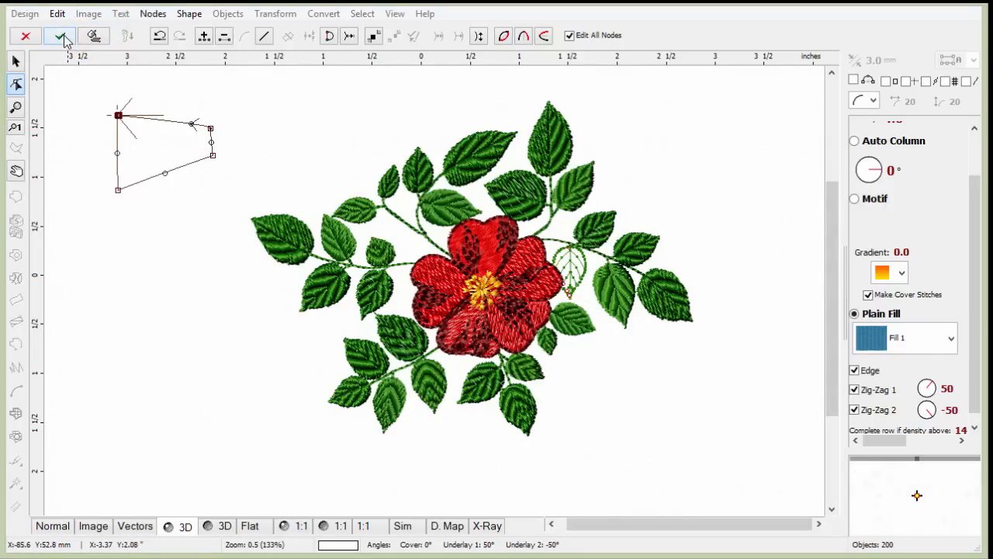
left_click(93, 35)
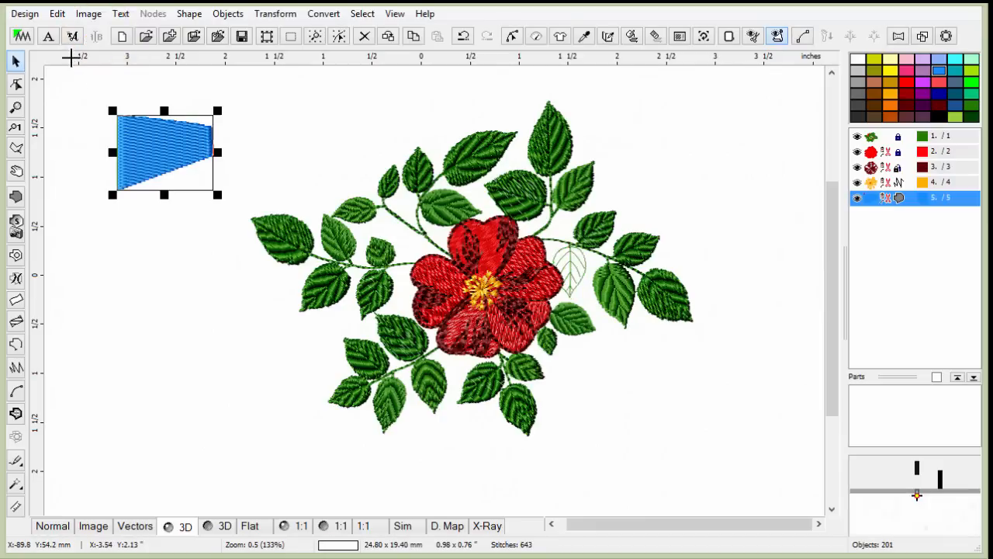
left_click(285, 120)
left_click(188, 140)
left_click_drag(178, 139, 159, 125)
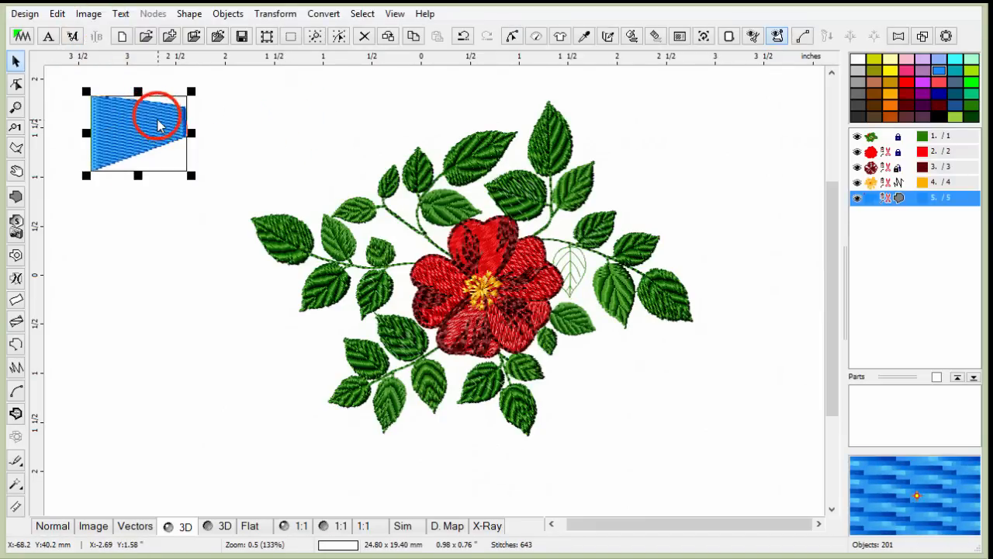
Enlarge the blue fill object to about 37 × 29 mm, regenerate its stitches and deselect it
left_click_drag(204, 177, 222, 210)
left_click(150, 161)
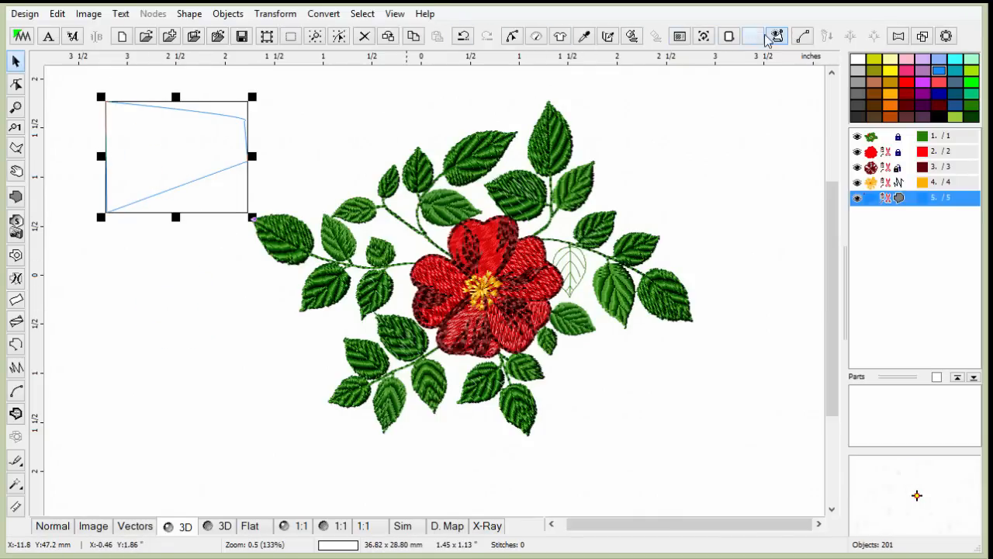
left_click(633, 37)
left_click(174, 326)
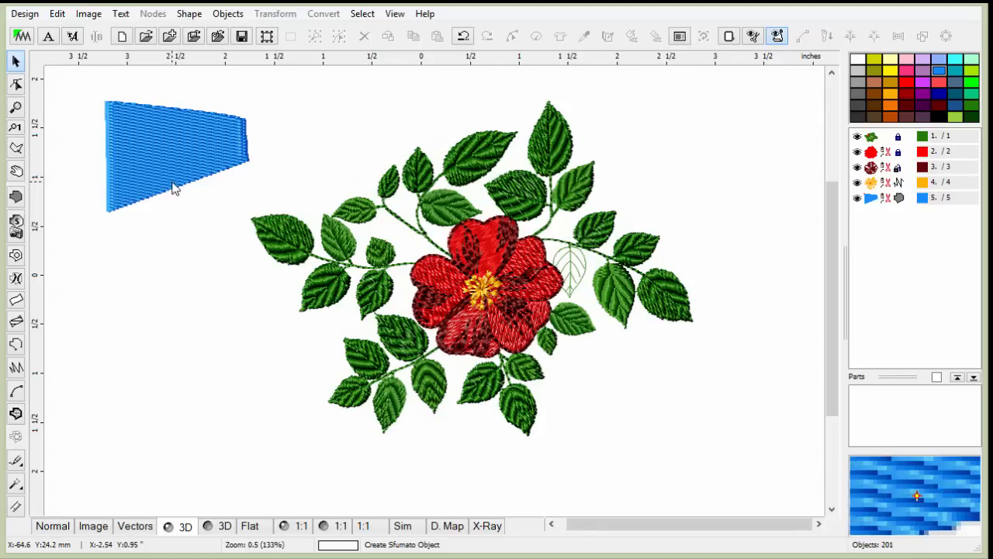
Select the blue fill, draw a triangular fill opening inside it, and generate the stitches around the opening
left_click(17, 255)
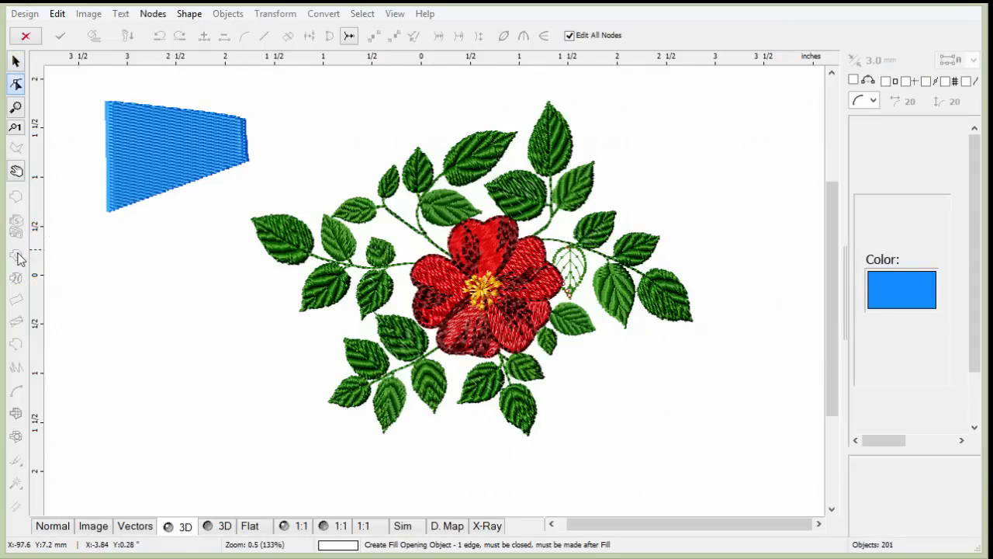
left_click(26, 37)
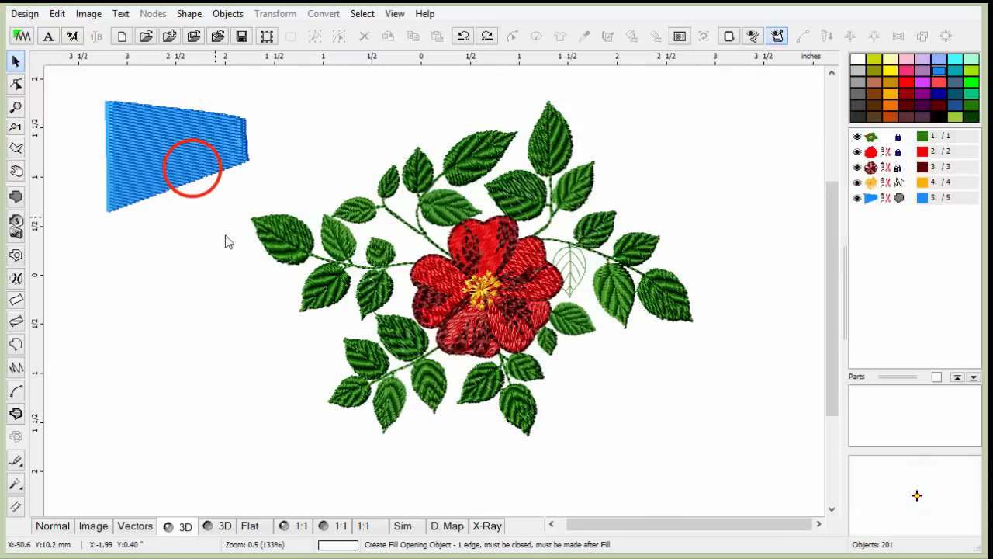
left_click(193, 169)
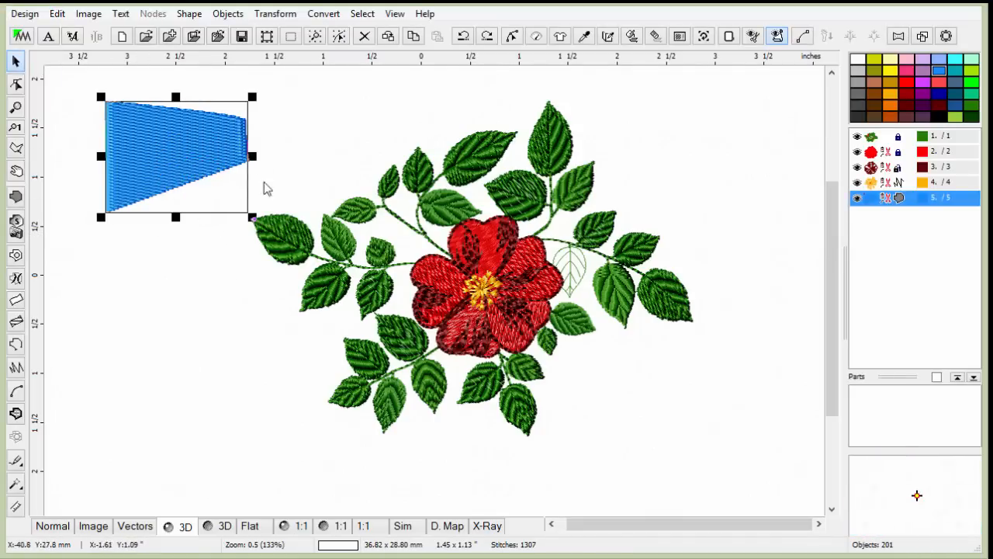
left_click(17, 257)
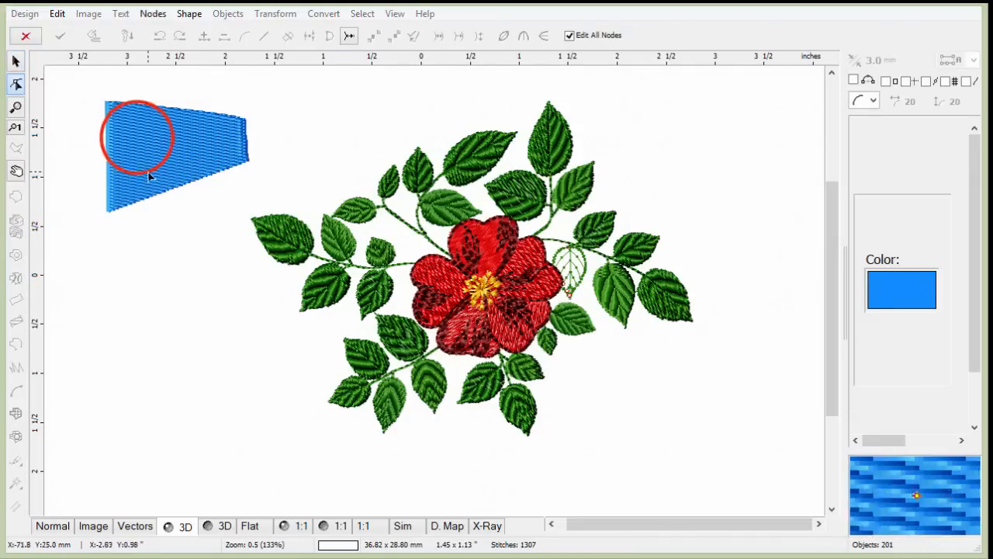
left_click(139, 137)
left_click(214, 144)
left_click(149, 137)
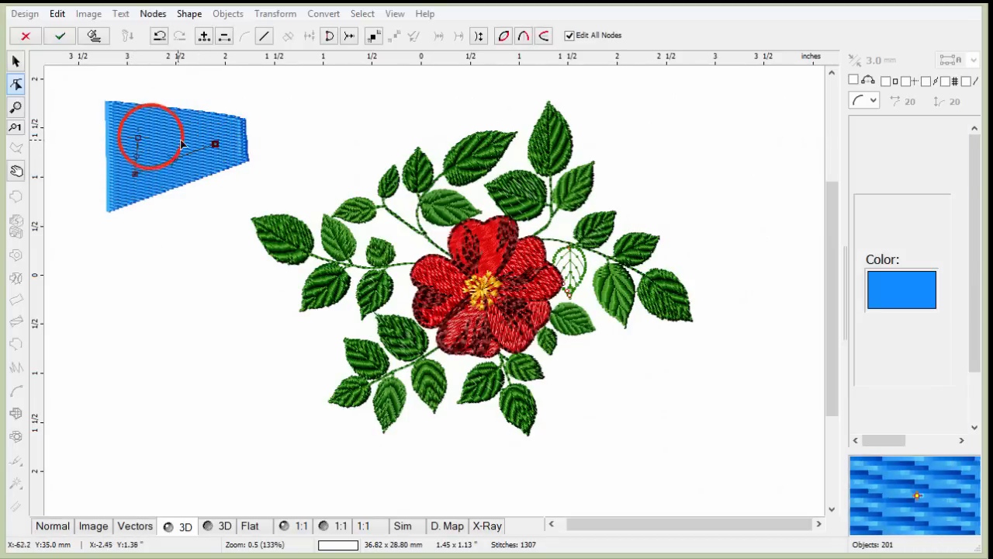
left_click(140, 138)
left_click(94, 35)
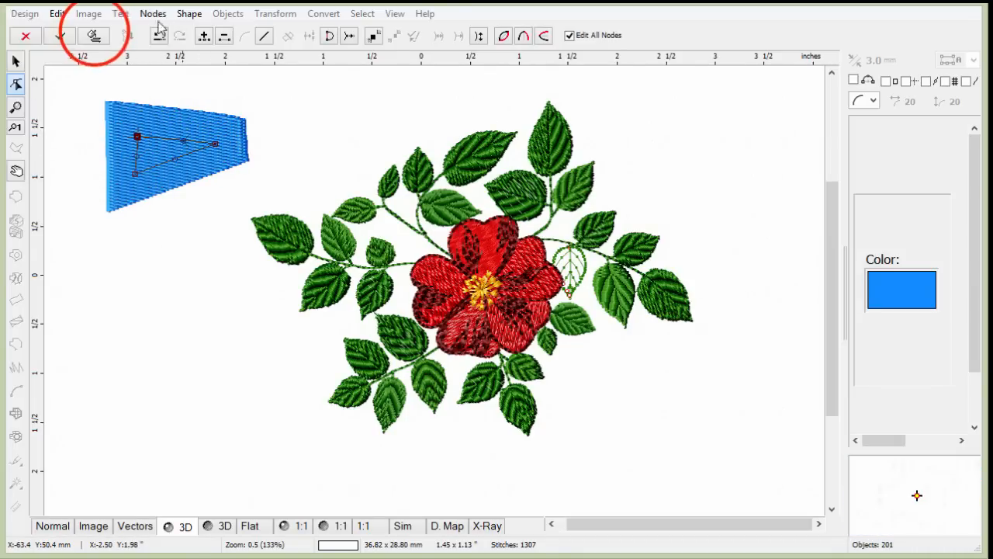
Move the blue fill with its opening slightly down and left, resize it marginally by its corner, and deselect it
left_click(197, 274)
left_click(189, 166)
mouse_move(189, 106)
left_mouse_down()
mouse_move(178, 138)
mouse_move(183, 122)
left_mouse_up()
left_click(239, 224)
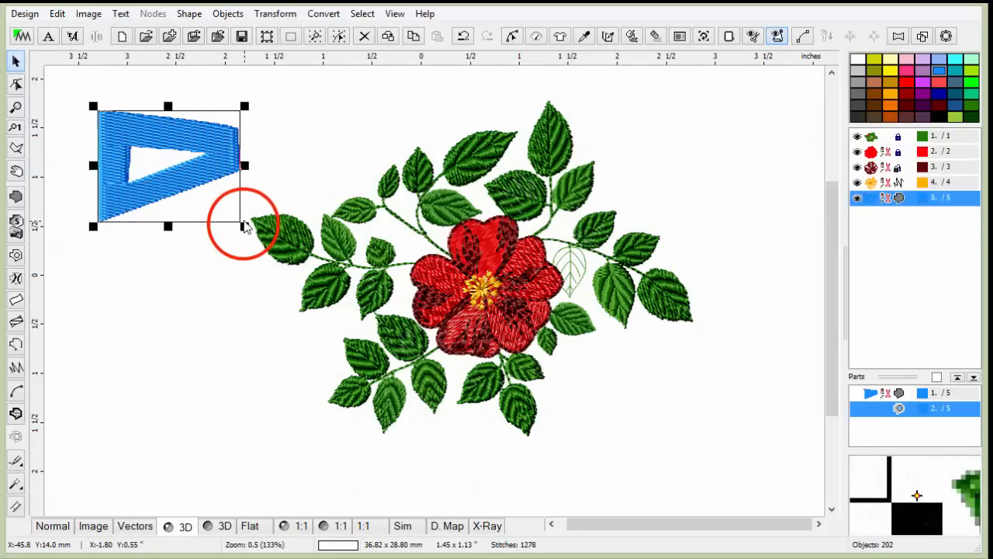
mouse_move(250, 228)
left_mouse_down()
mouse_move(639, 437)
mouse_move(355, 306)
mouse_move(214, 188)
mouse_move(248, 230)
mouse_move(239, 209)
mouse_move(245, 220)
left_mouse_up()
left_click(192, 313)
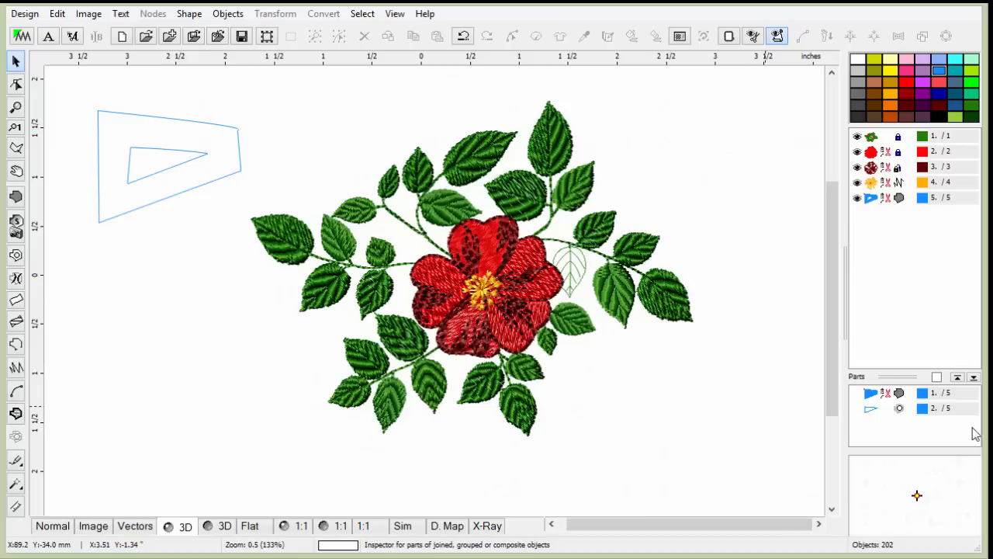
Shift the blue fill with its opening to the right and display the design in Normal view with nothing selected
left_click(878, 203)
left_click(781, 194)
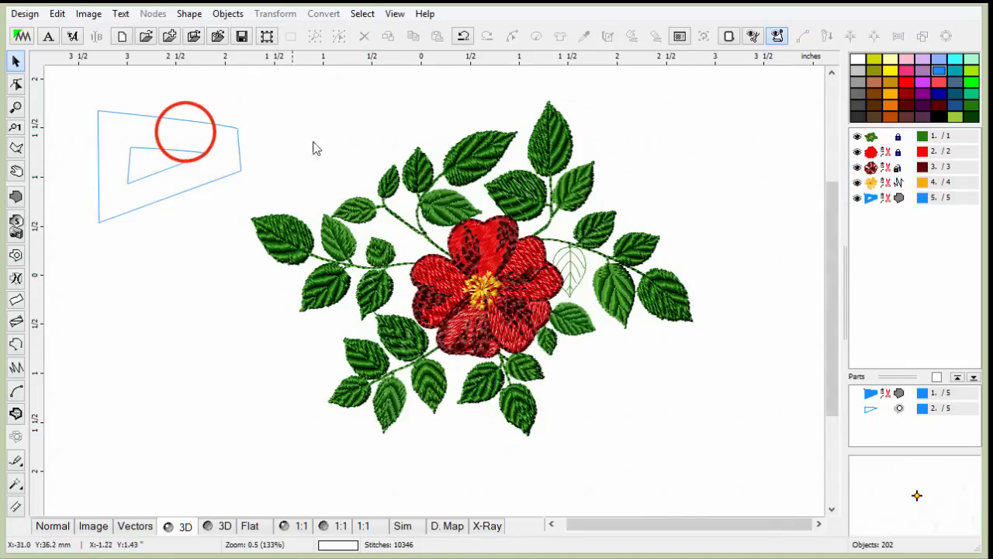
left_click(186, 133)
left_click_drag(183, 139, 257, 115)
left_click(52, 526)
left_click(231, 316)
left_click(231, 316)
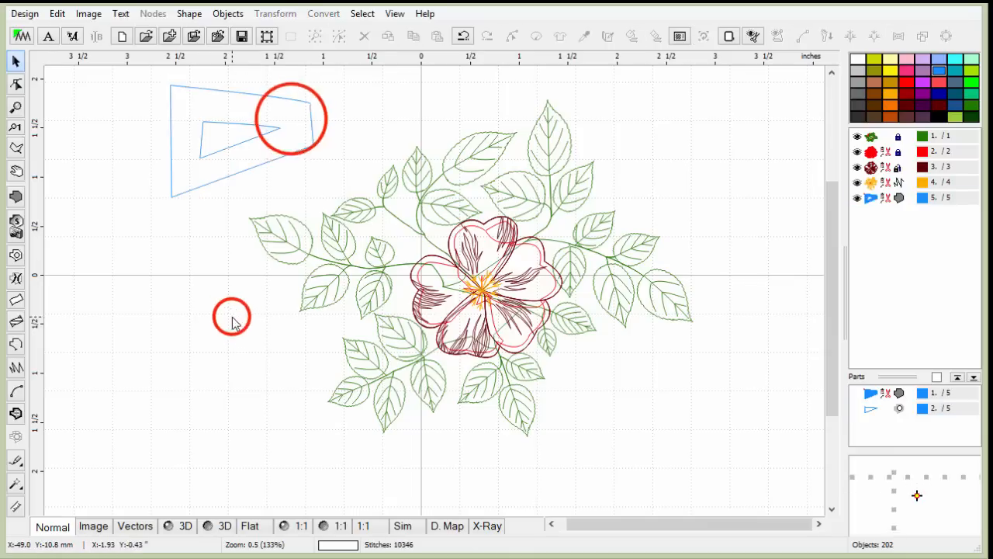
Move the blue fill back to the left, return to the 3D view, and regenerate its stitches
left_click(293, 117)
left_click_drag(294, 118, 230, 122)
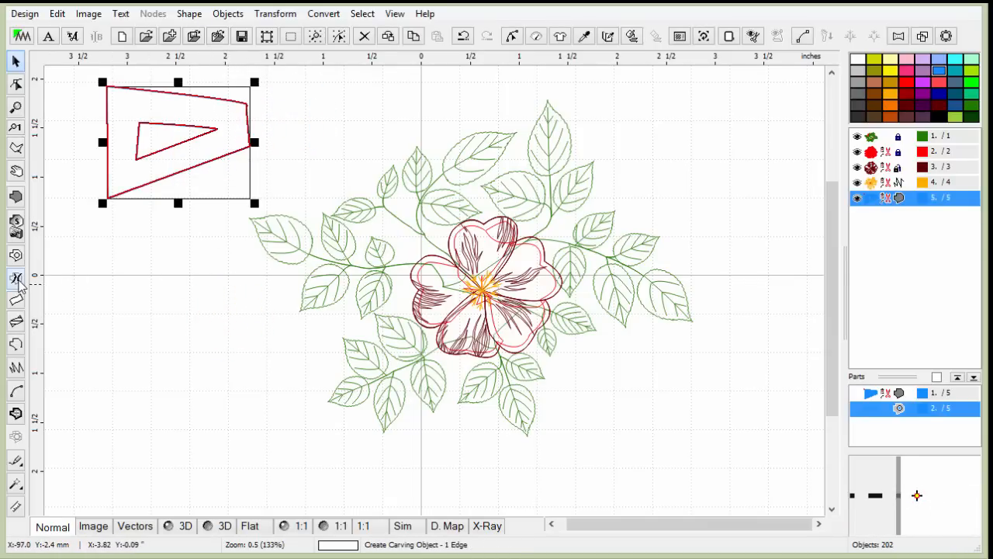
left_click(180, 525)
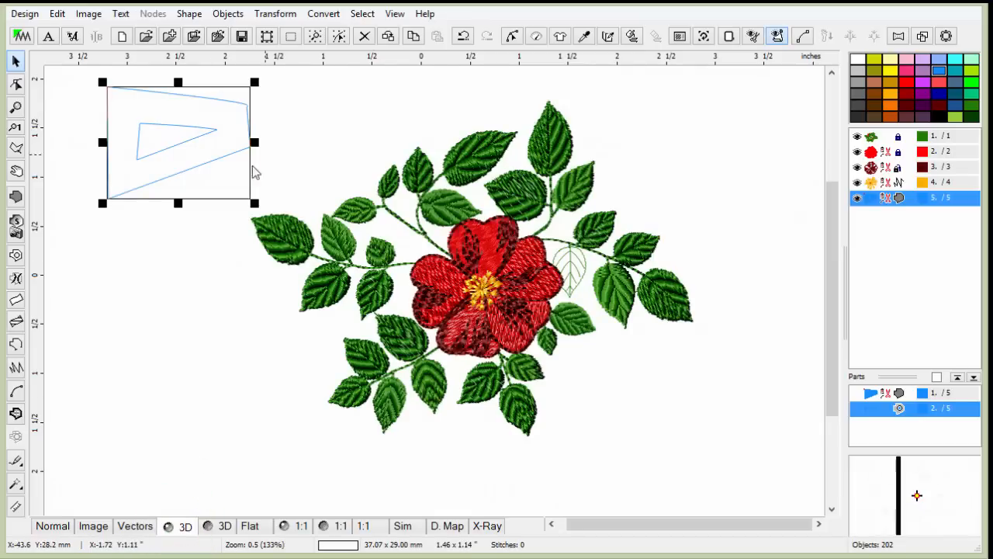
left_click(633, 37)
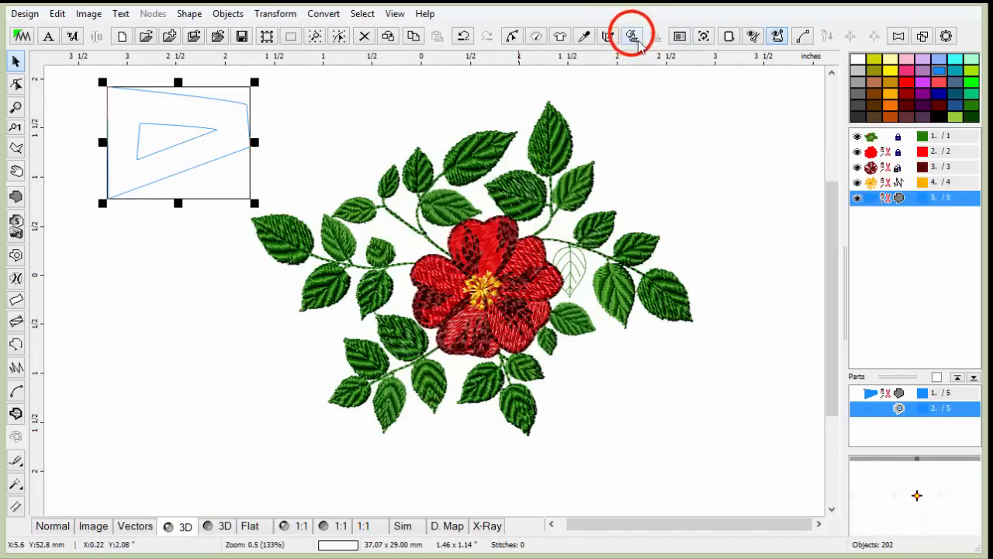
Draw a zigzag five-node carving line across the upper band of the blue fill, generate its stitches, and deselect it
left_click(16, 278)
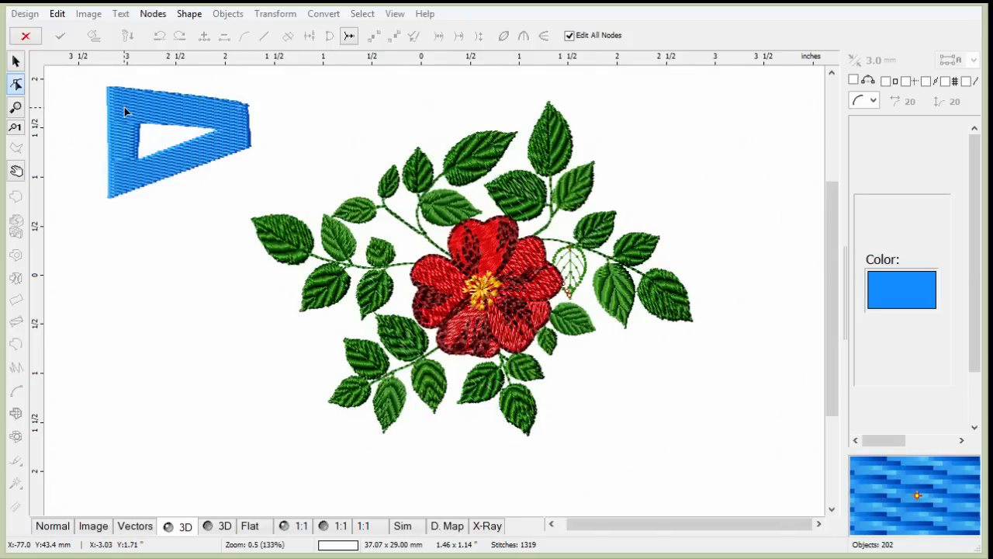
left_click(127, 105)
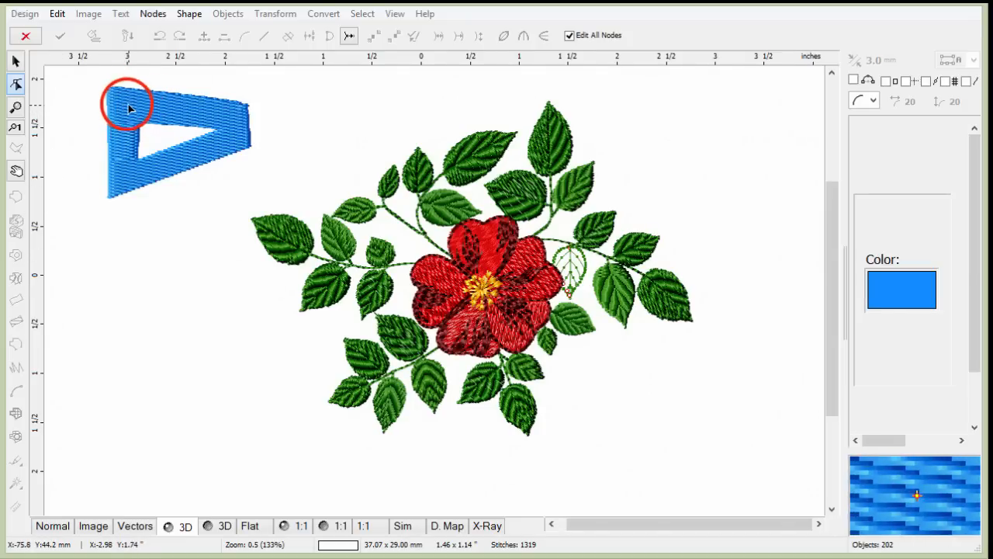
left_click(154, 111)
left_click(189, 109)
left_click(217, 118)
left_click(238, 112)
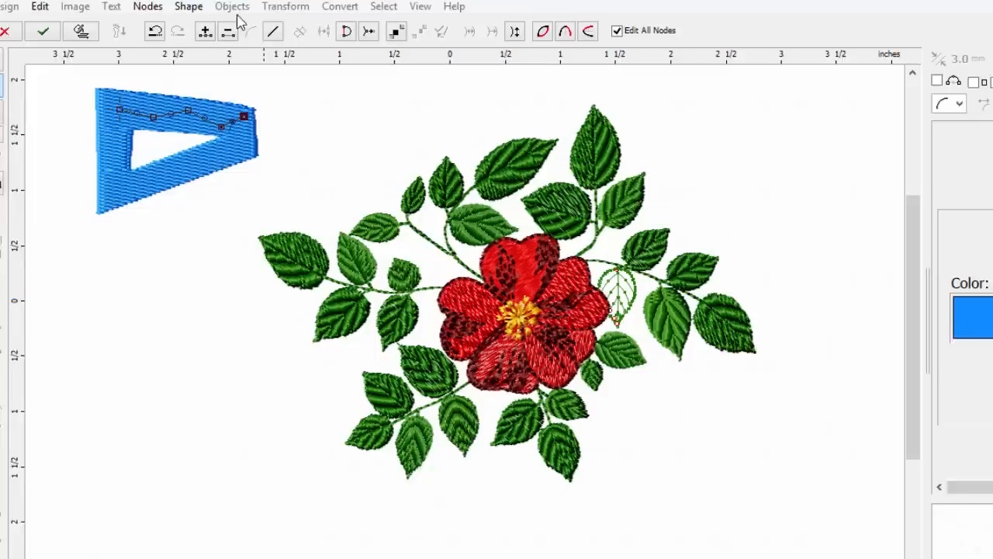
left_click(93, 36)
left_click(213, 479)
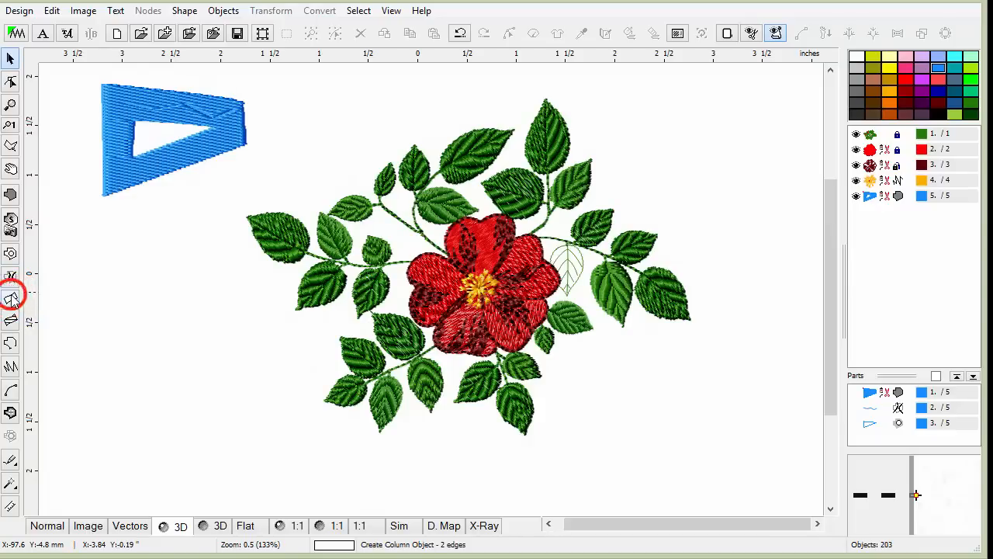
Sketch a small four-sided column object with two edges in the empty area below the blue fill
left_click(12, 294)
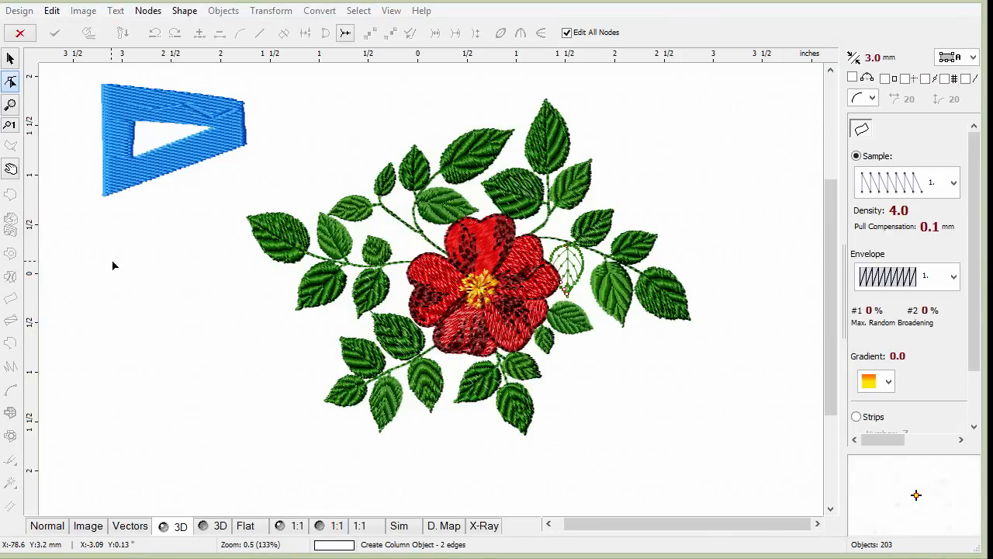
left_click(93, 292)
left_click(103, 344)
left_click(153, 273)
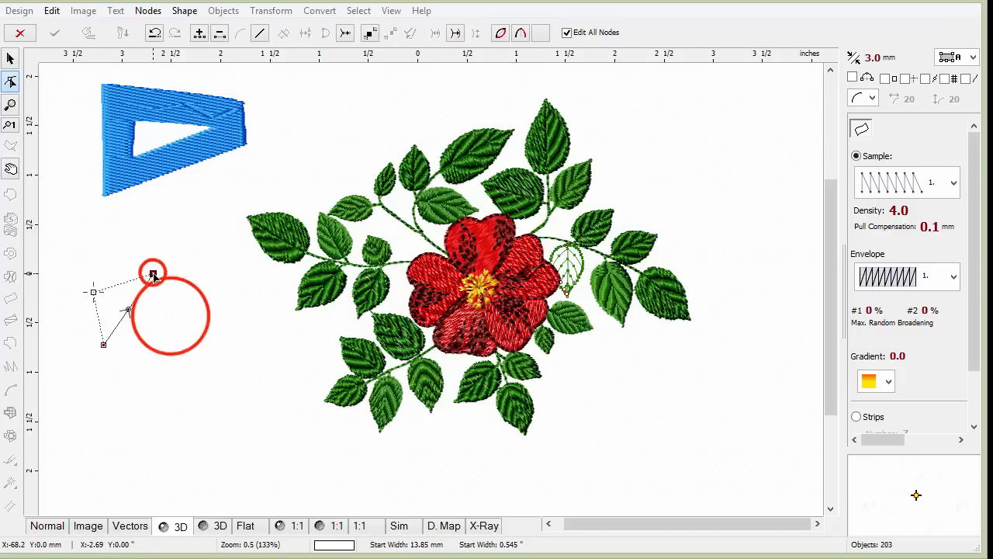
left_click(170, 317)
left_click_drag(153, 274, 132, 259)
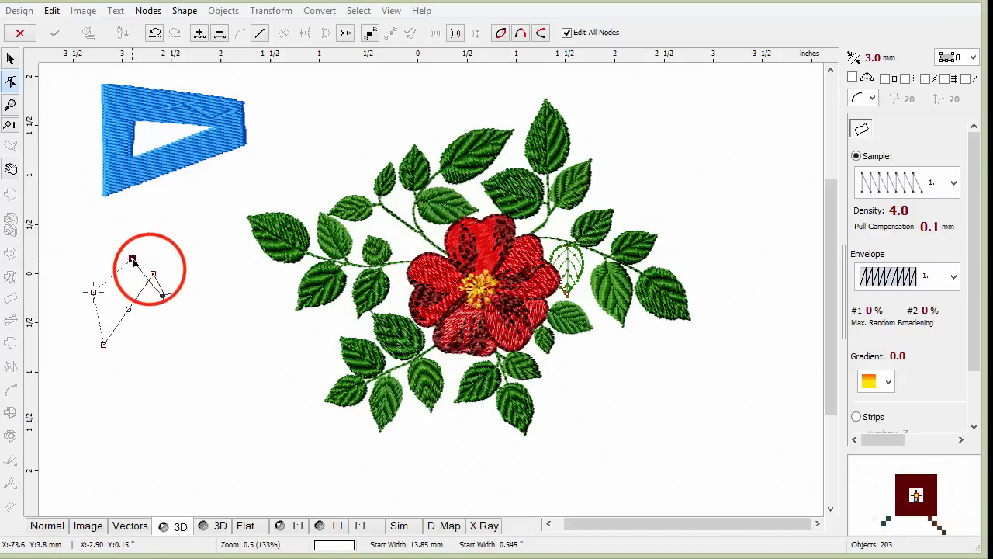
Reshape the column's edges into curves by moving their nodes, and discard the column
left_click(126, 308)
left_click_drag(127, 308, 135, 331)
left_click(131, 256)
left_click_drag(132, 259, 160, 253)
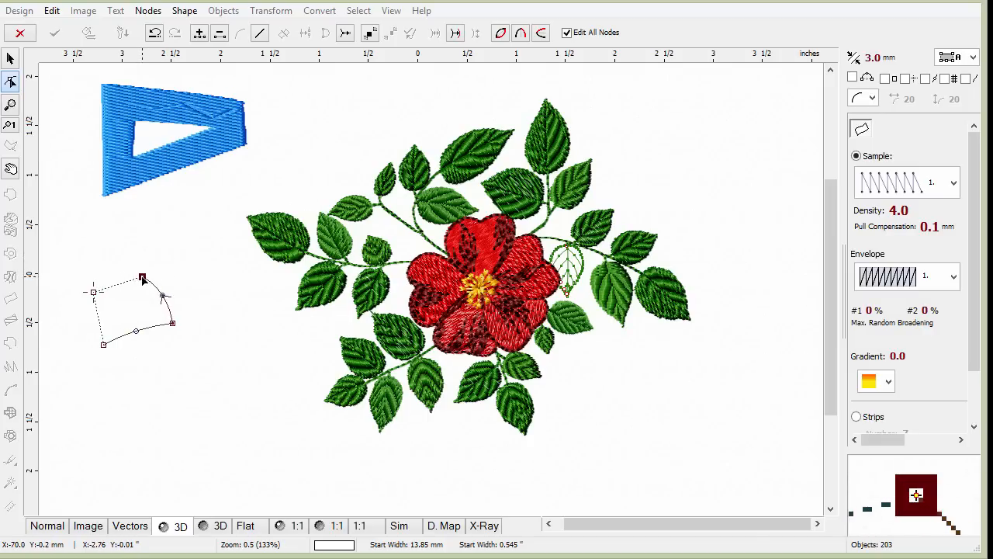
left_click_drag(141, 276, 144, 272)
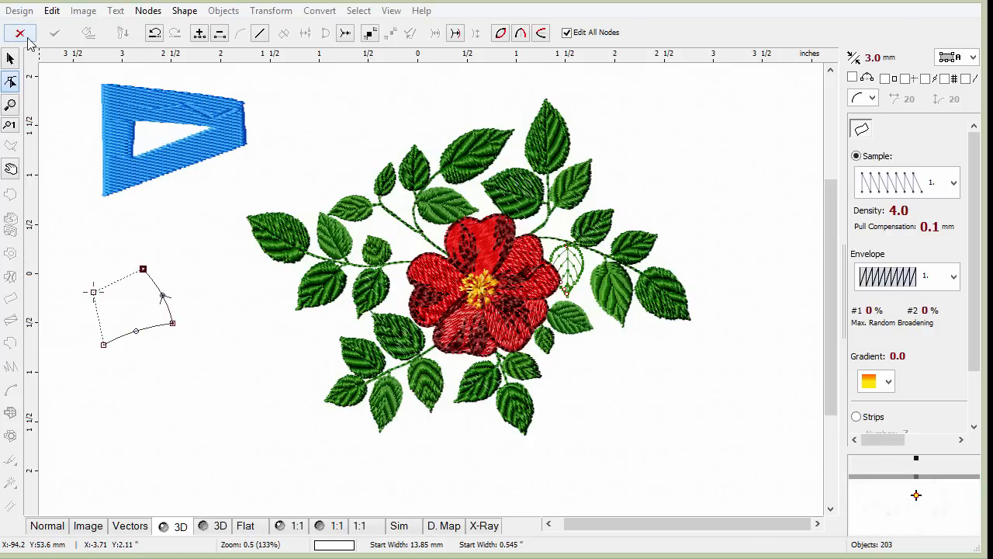
left_click(21, 33)
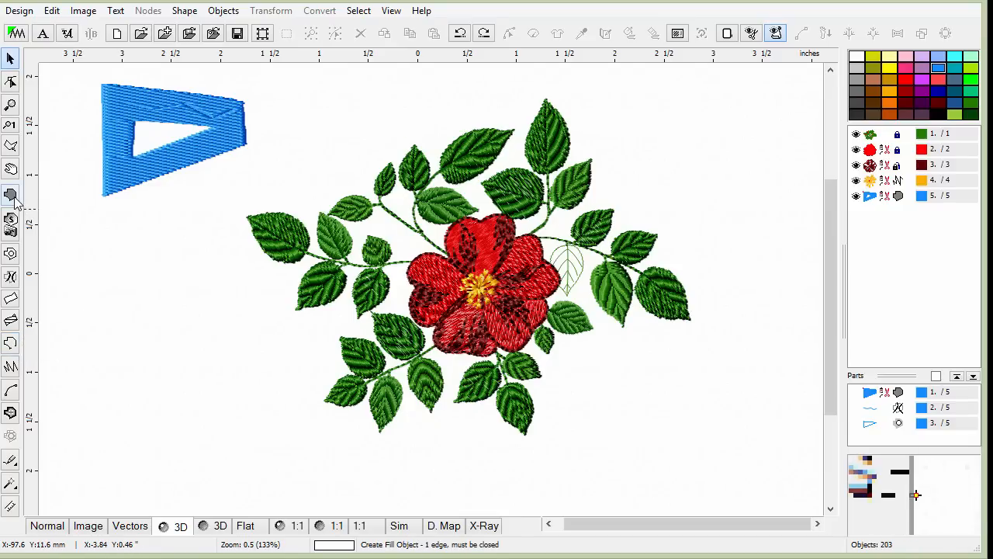
Draw an open outline object with five nodes in the empty area below the blue fill
left_click(10, 344)
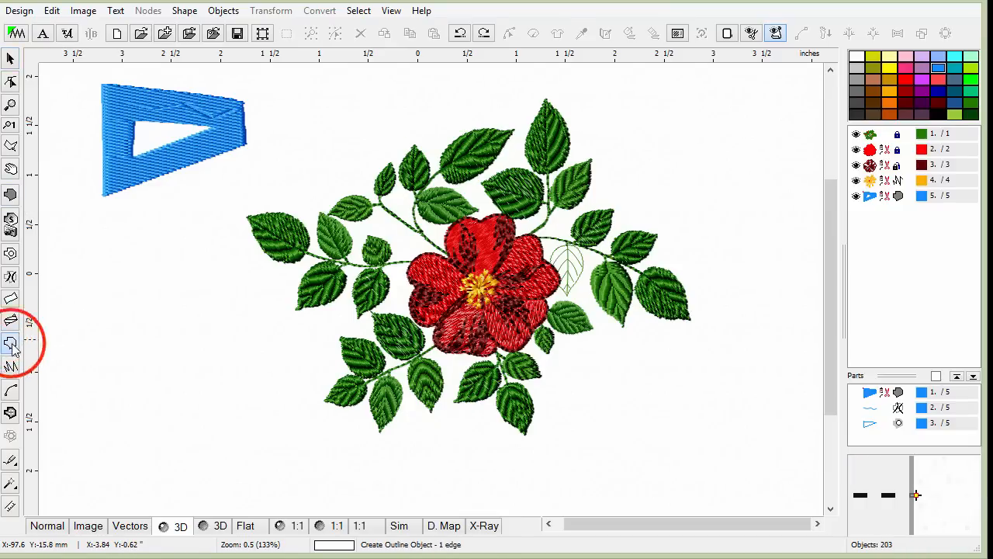
left_click(96, 292)
left_click(173, 225)
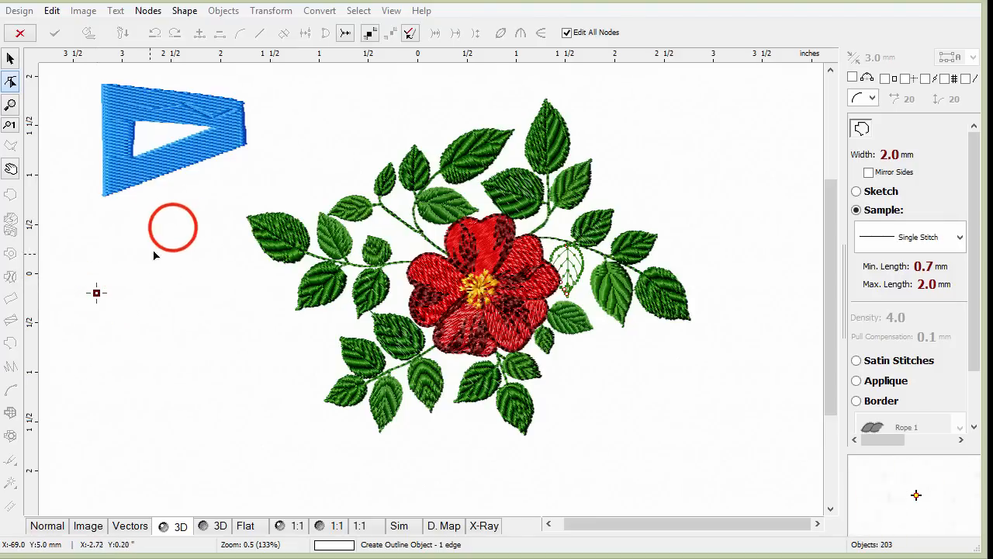
left_click(202, 286)
left_click(137, 369)
left_click(115, 323)
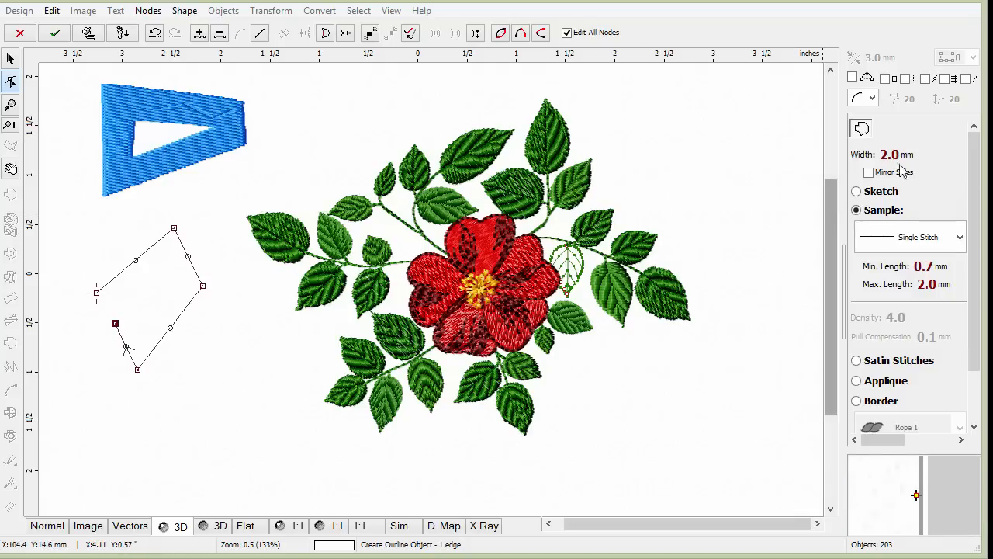
Try the Greek 1 sample, the FRA_012 sample and the Sketch style on the open outline, and discard it
left_click(960, 236)
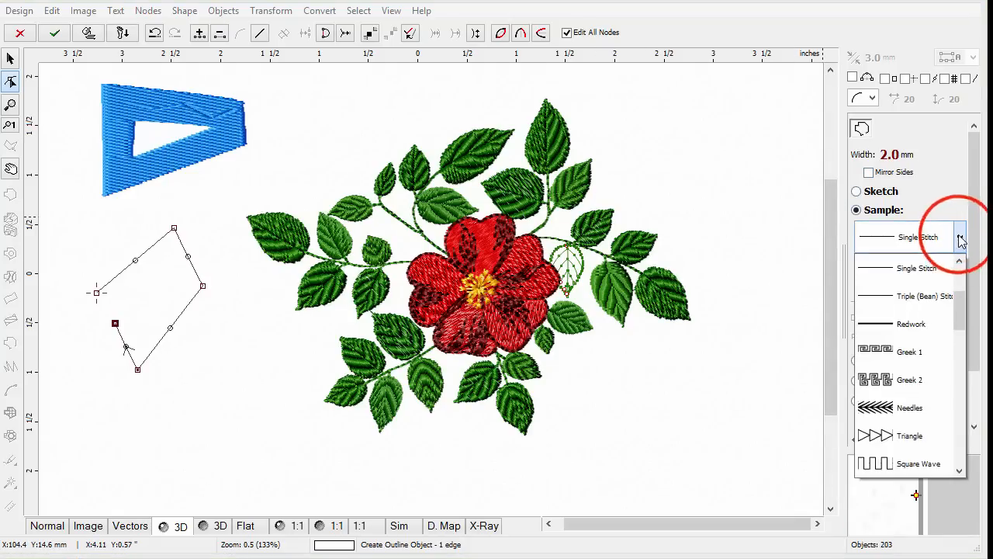
mouse_move(959, 305)
left_mouse_down()
mouse_move(959, 281)
mouse_move(962, 318)
mouse_move(954, 312)
left_mouse_up()
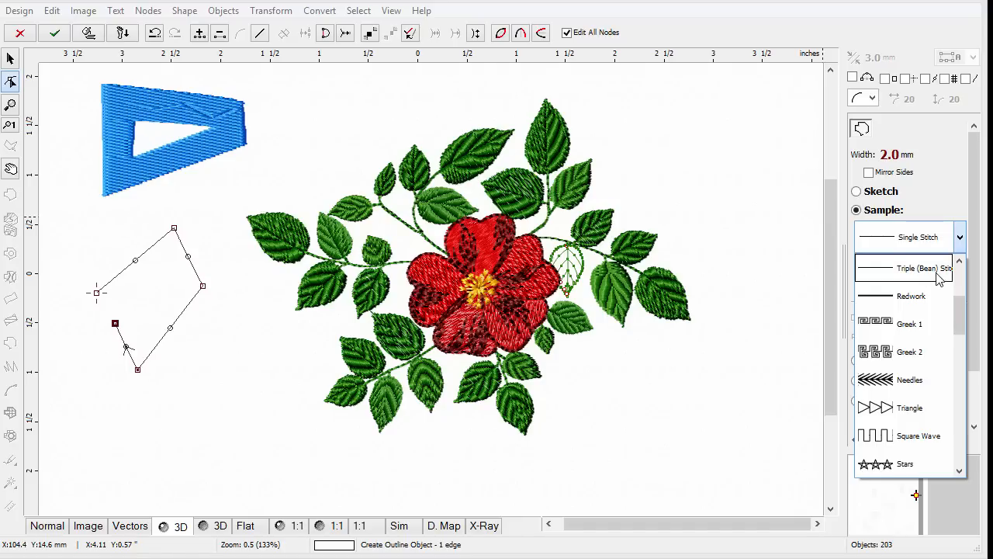
left_click(908, 323)
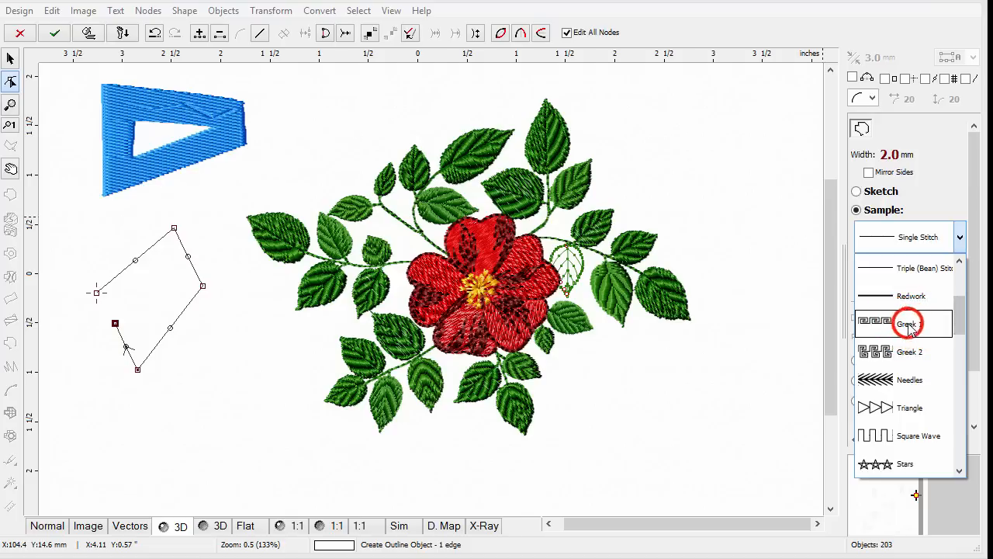
left_click(960, 237)
left_click_drag(958, 310, 956, 351)
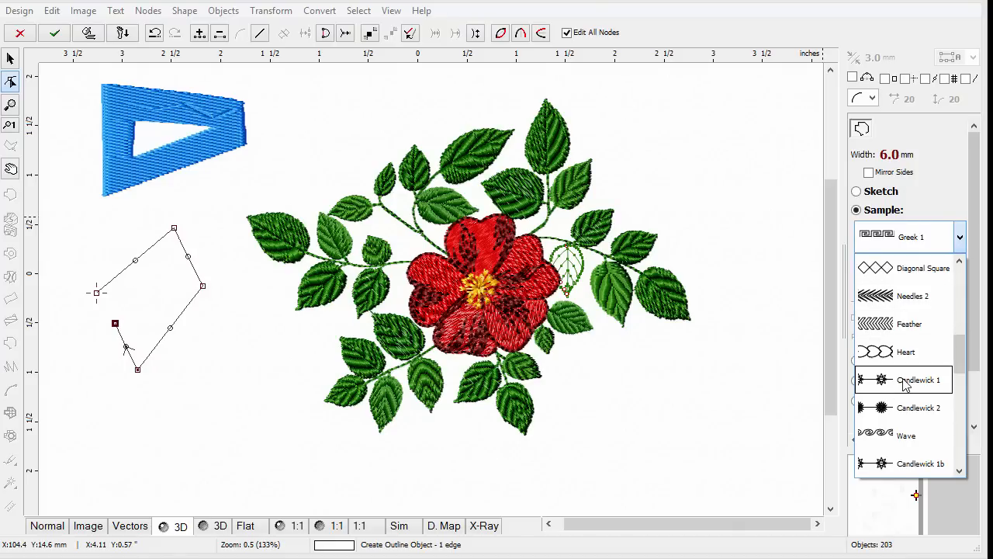
left_click_drag(959, 347, 949, 447)
left_click(885, 407)
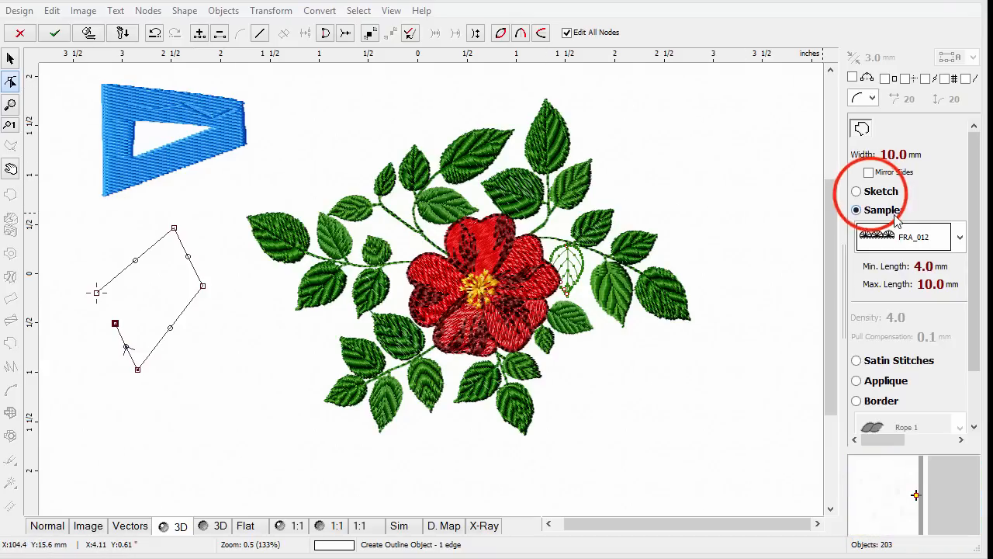
left_click(860, 192)
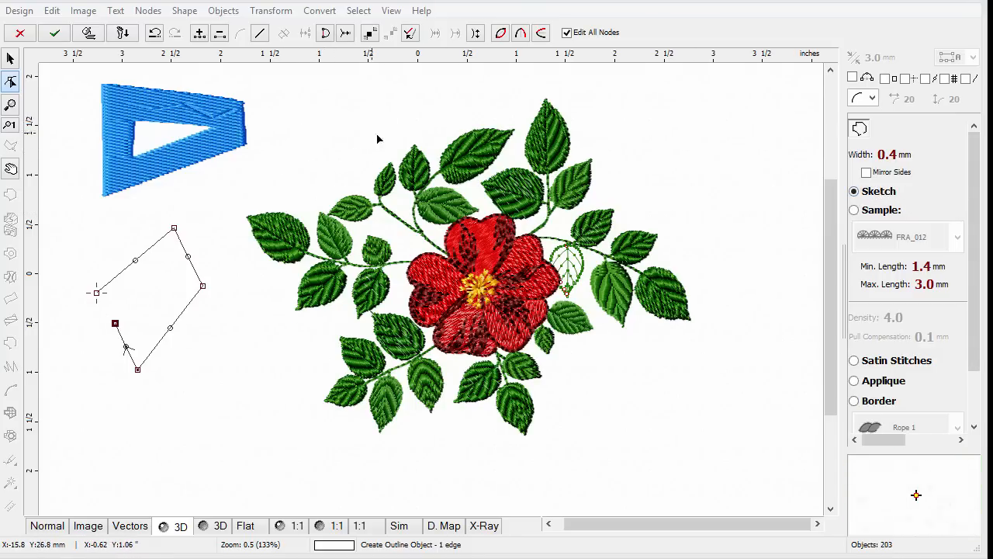
left_click(21, 34)
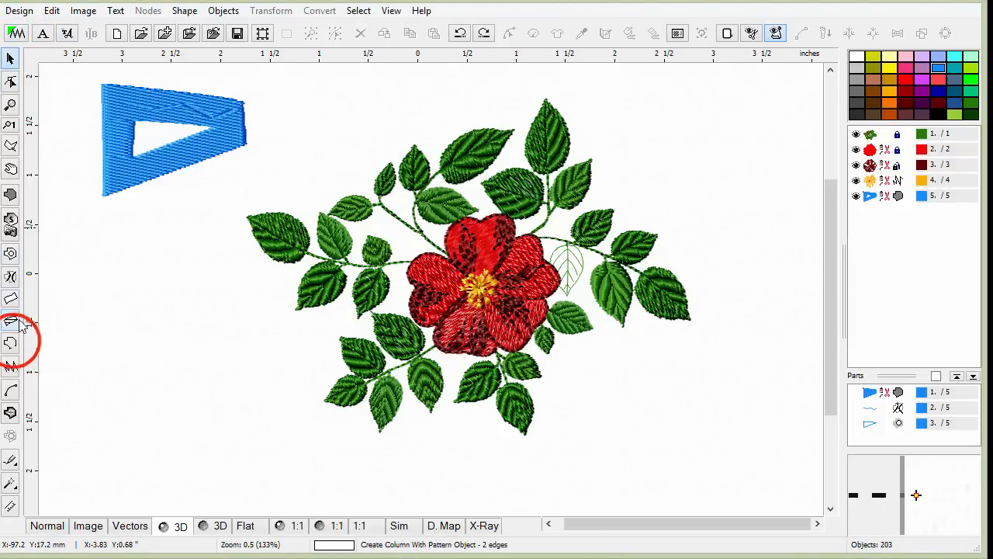
Draw a straight diagonal outline object below the blue fill, set it to Satin Stitches, and generate its stitches
left_click(13, 343)
left_click(87, 343)
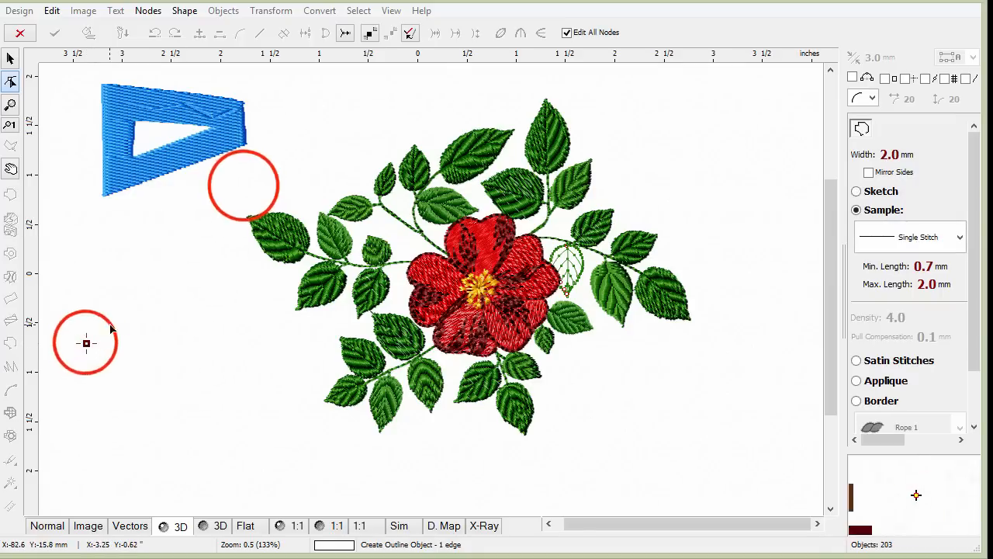
left_click(244, 186)
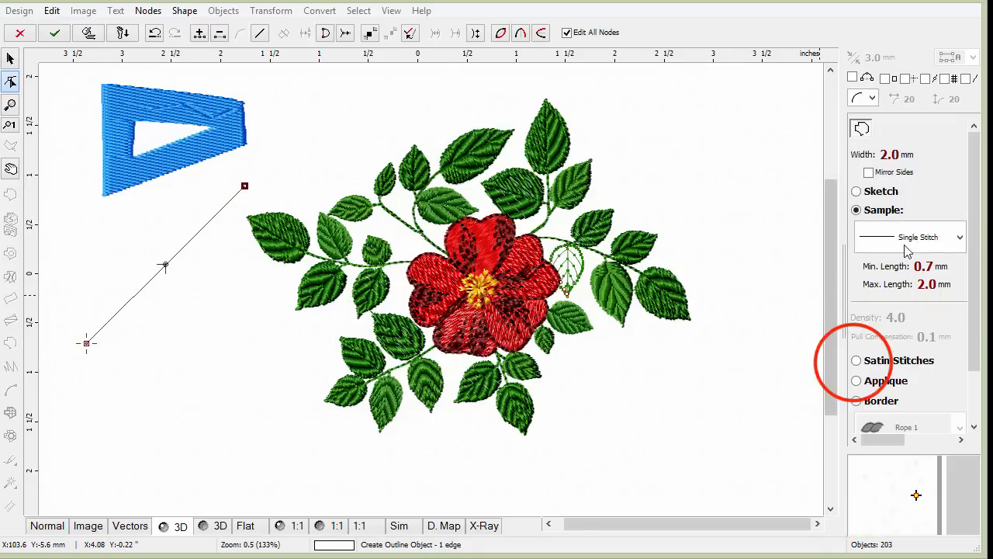
left_click(873, 362)
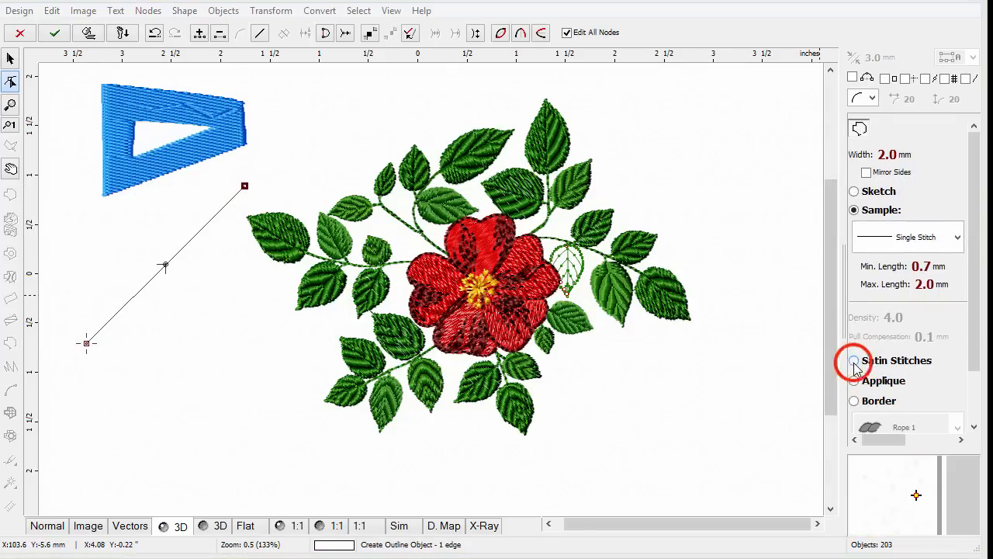
left_click(120, 34)
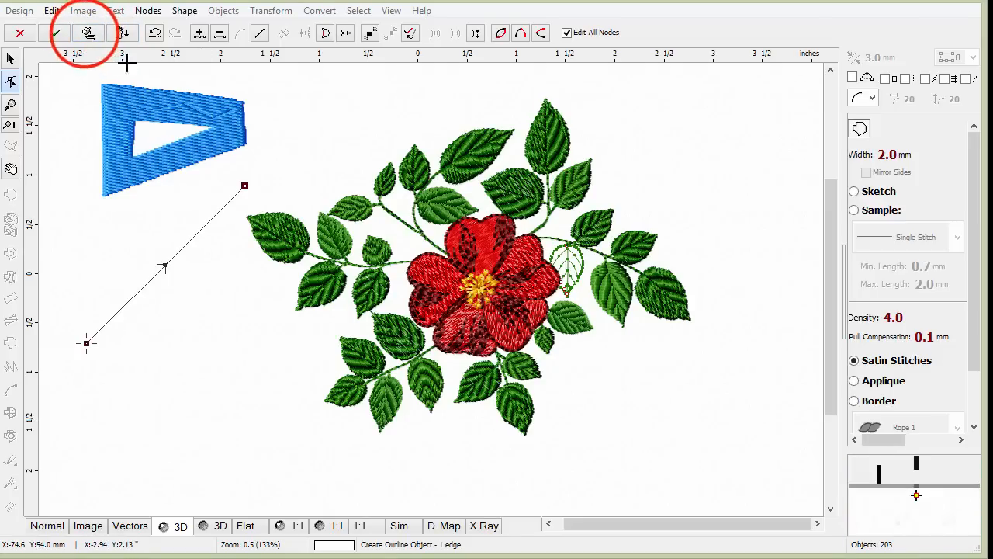
left_click(85, 34)
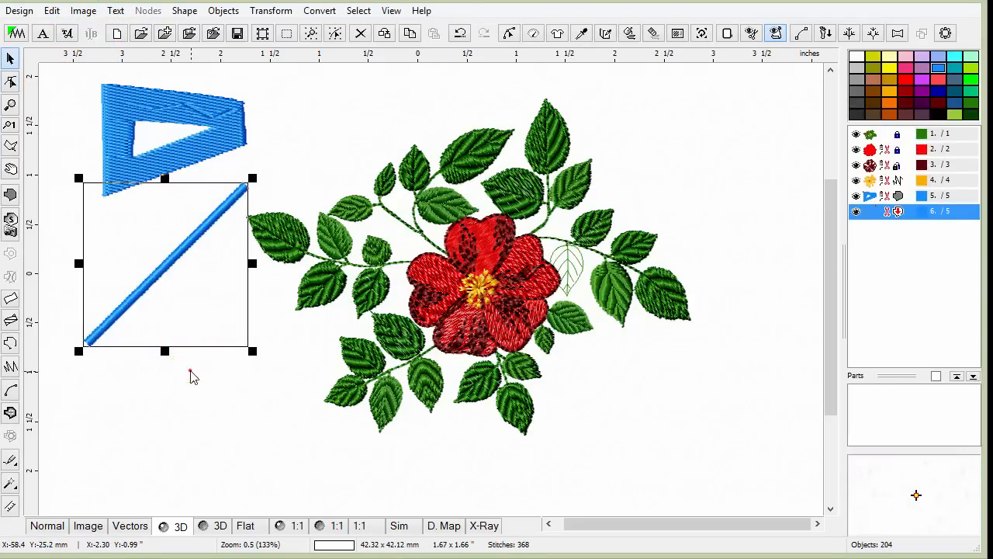
Examine the satin line in the Normal, Image and Vectors views and return to the 3D view
left_click(170, 251)
left_click(169, 256)
left_click(48, 526)
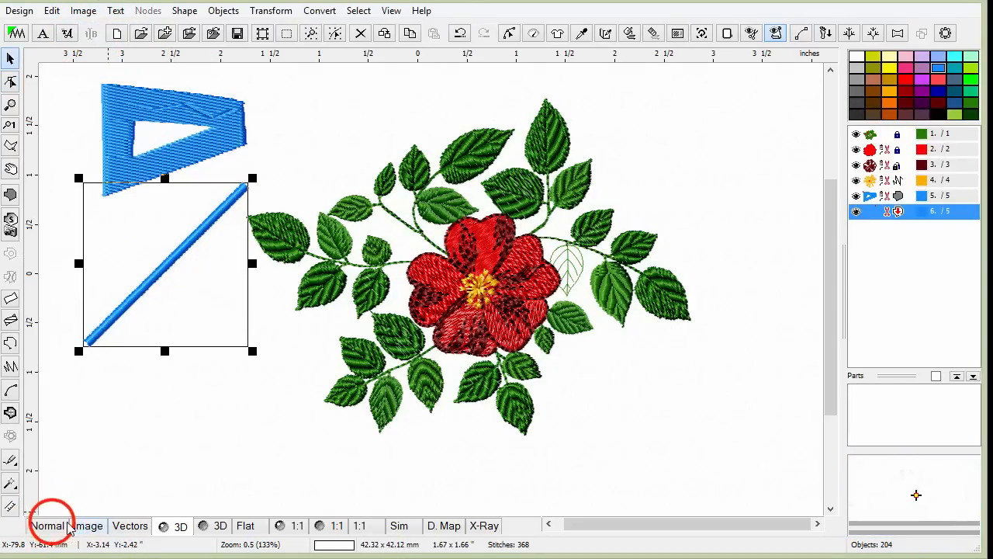
left_click(89, 526)
left_click(126, 526)
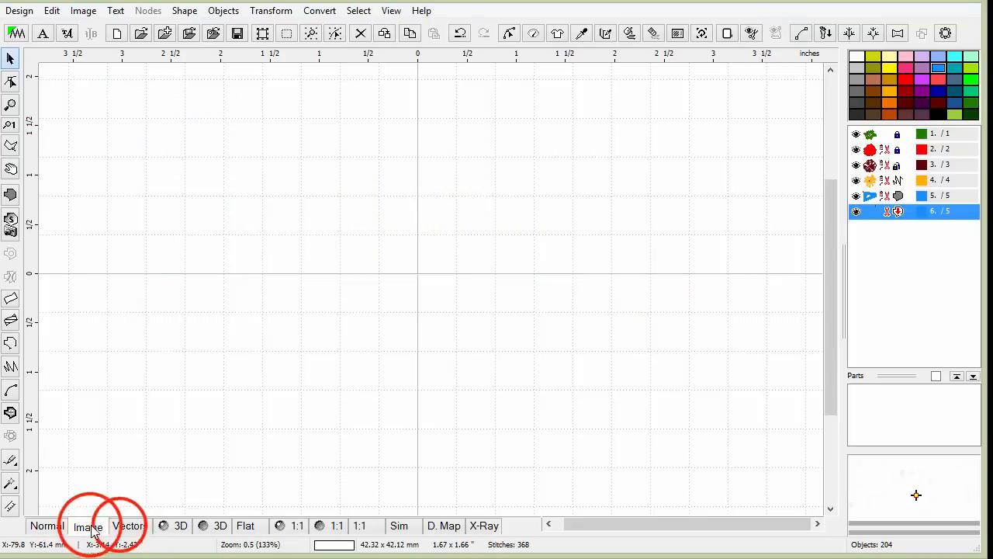
left_click(178, 527)
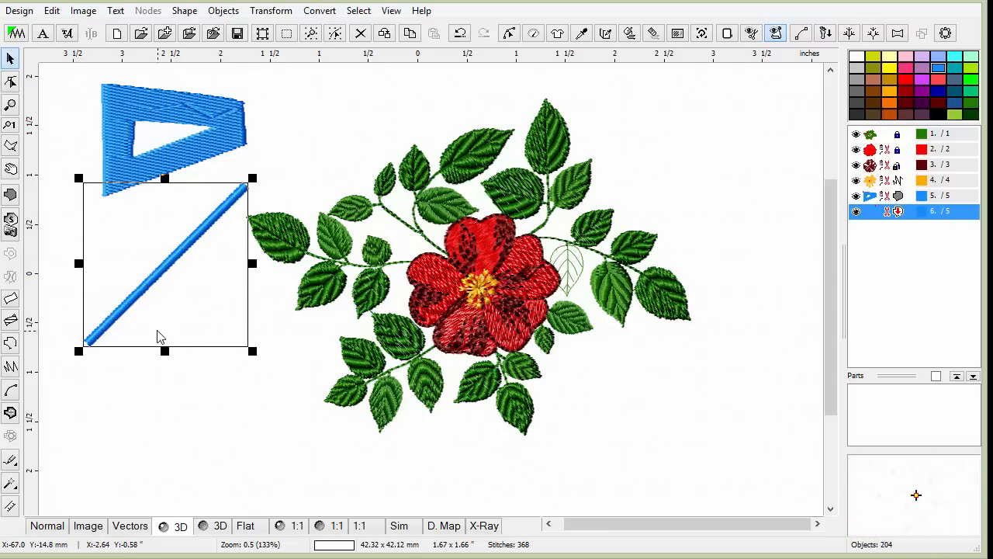
Draw a short, nearly horizontal two-node outline object above the flower's left leaves
left_click(14, 343)
left_click(315, 95)
left_click(437, 86)
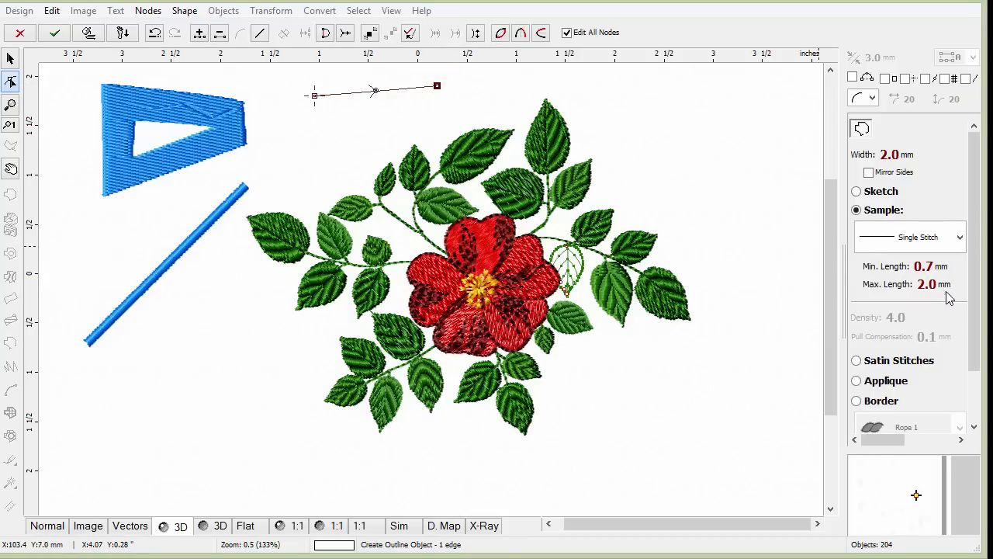
Try the Sketch and Applique styles on the new outline and set its style to Border
left_click(884, 192)
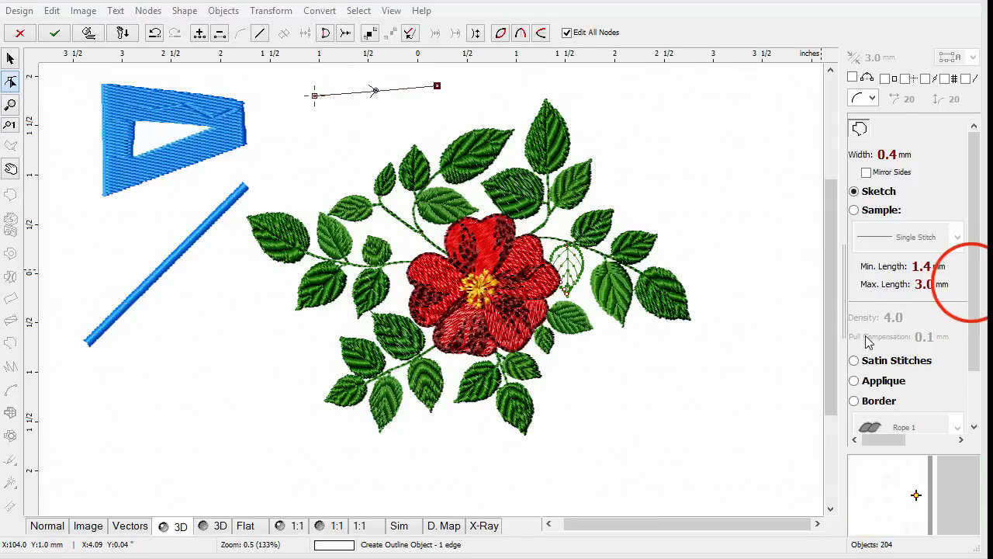
left_click_drag(973, 282, 967, 374)
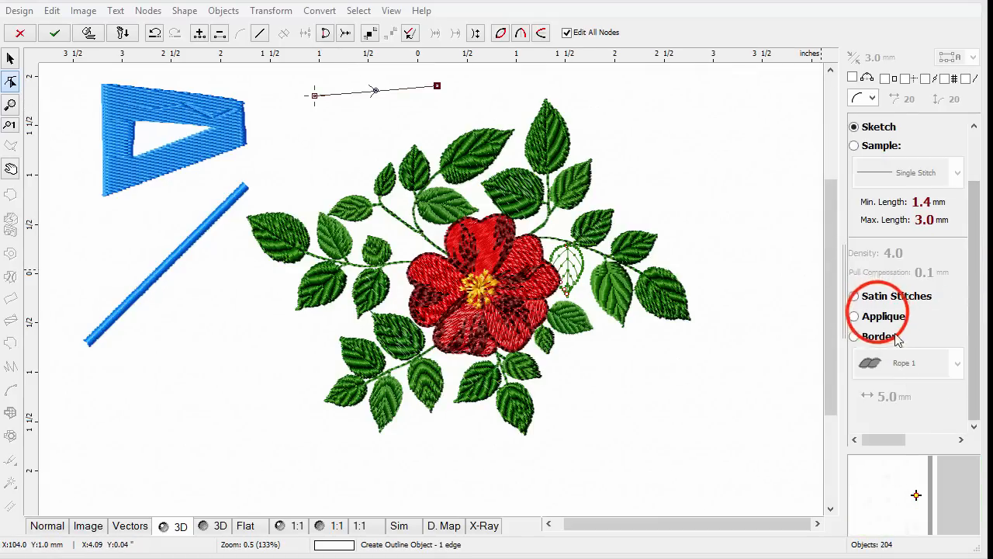
left_click(881, 318)
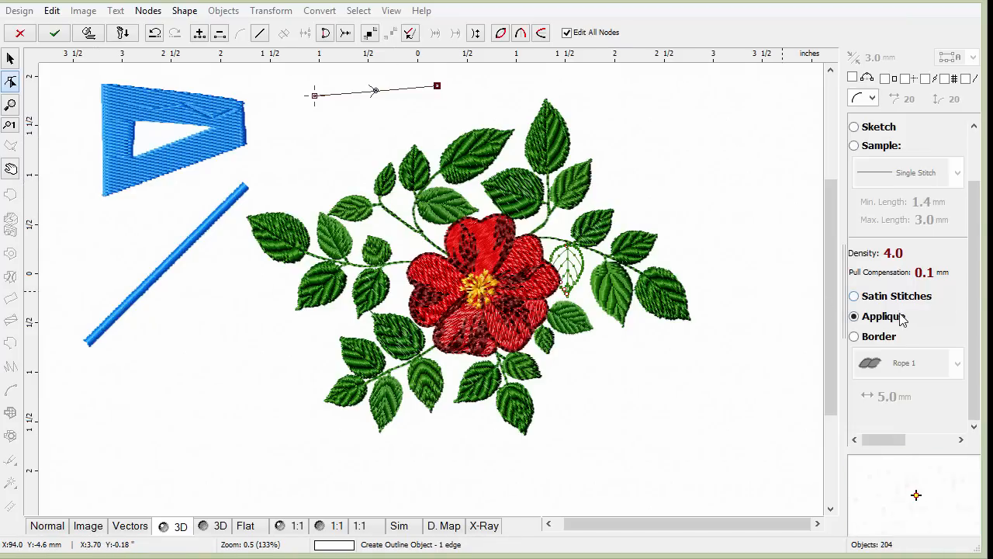
left_click(867, 338)
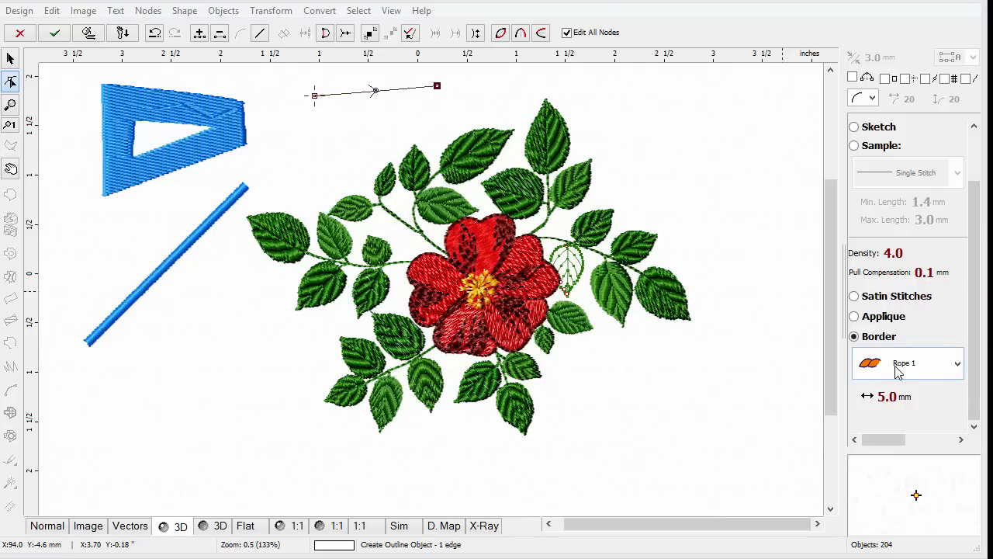
Examine the available border patterns for the new outline, from the user-defined ones to Circles, and keep Rope 1
left_click(956, 366)
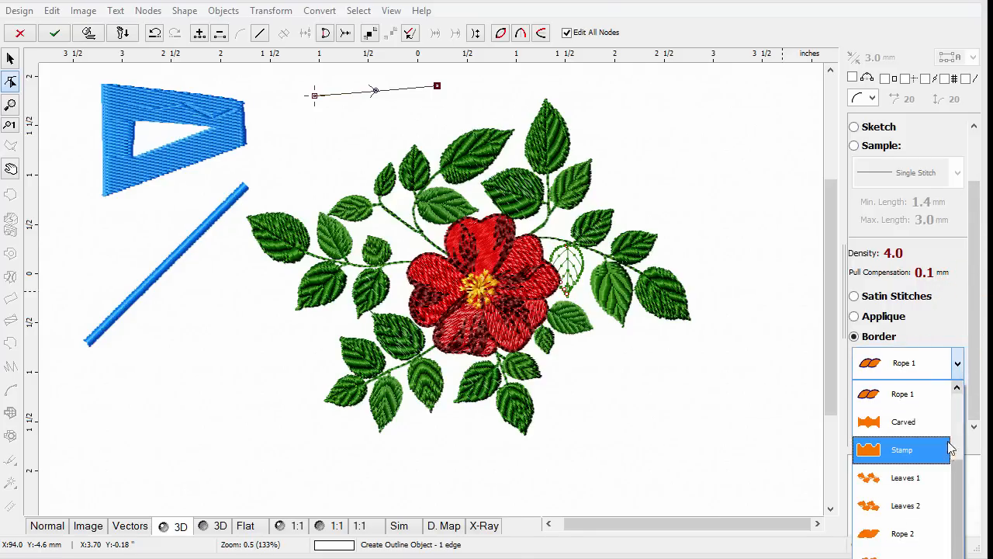
left_click(957, 487)
left_click(959, 488)
left_click_drag(960, 493, 962, 523)
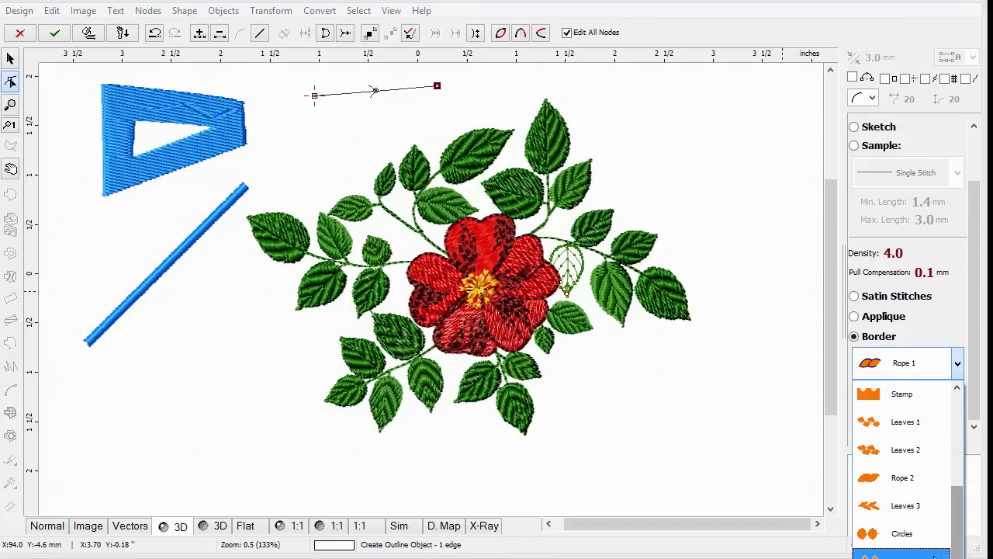
left_click(954, 498)
left_click_drag(952, 499, 959, 427)
left_click(955, 400)
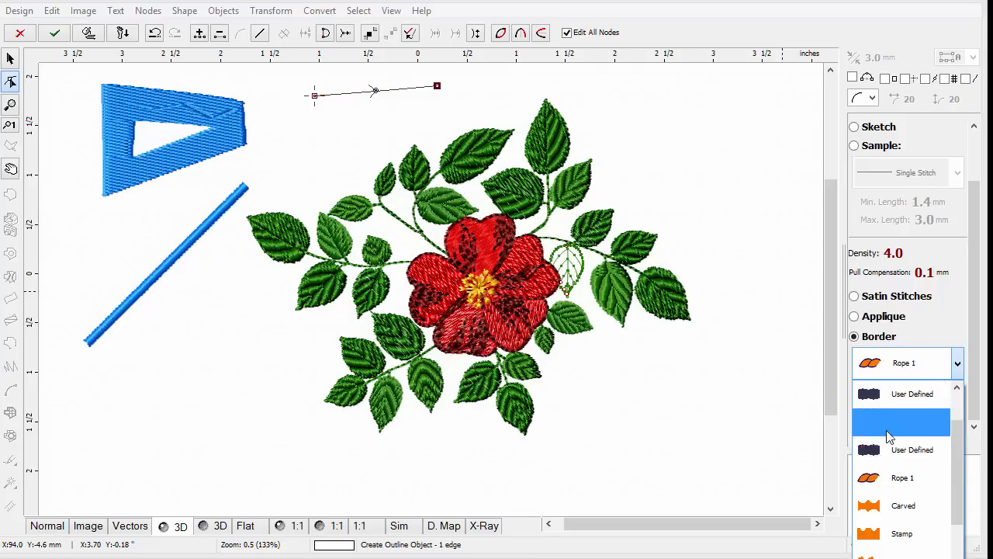
left_click(727, 437)
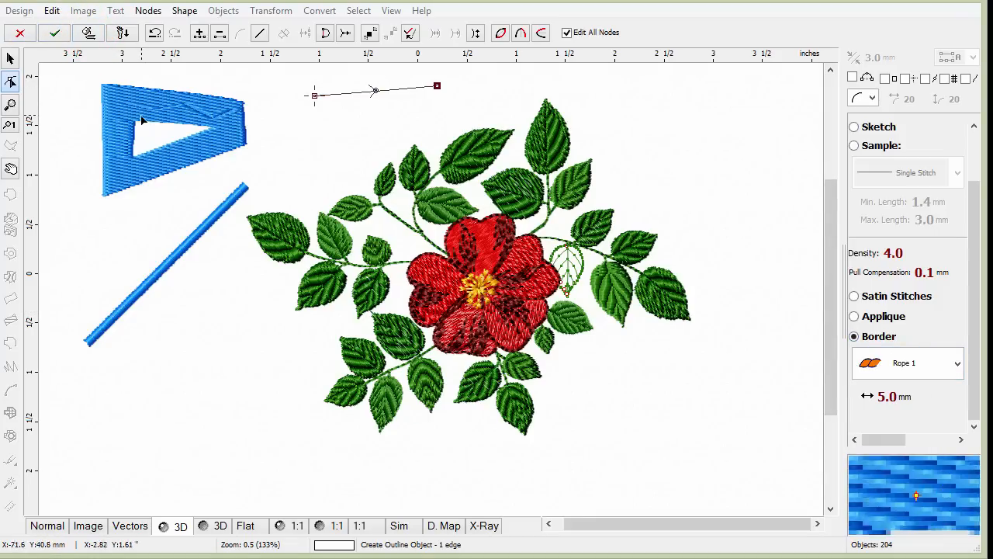
Generate the stitches of the Rope 1 border outline above the flower's left leaves, then select the object briefly to check it
left_click(88, 33)
left_click(488, 100)
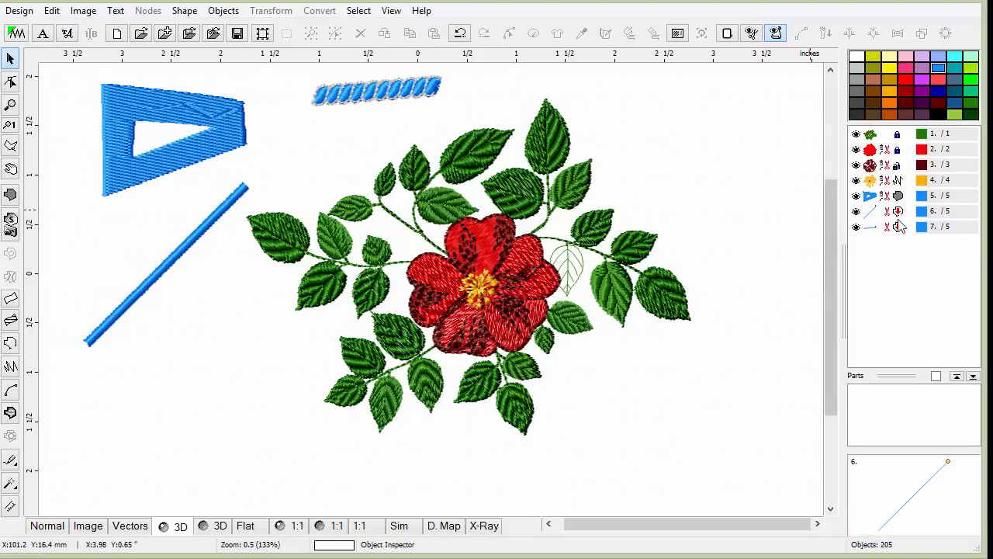
left_click(330, 100)
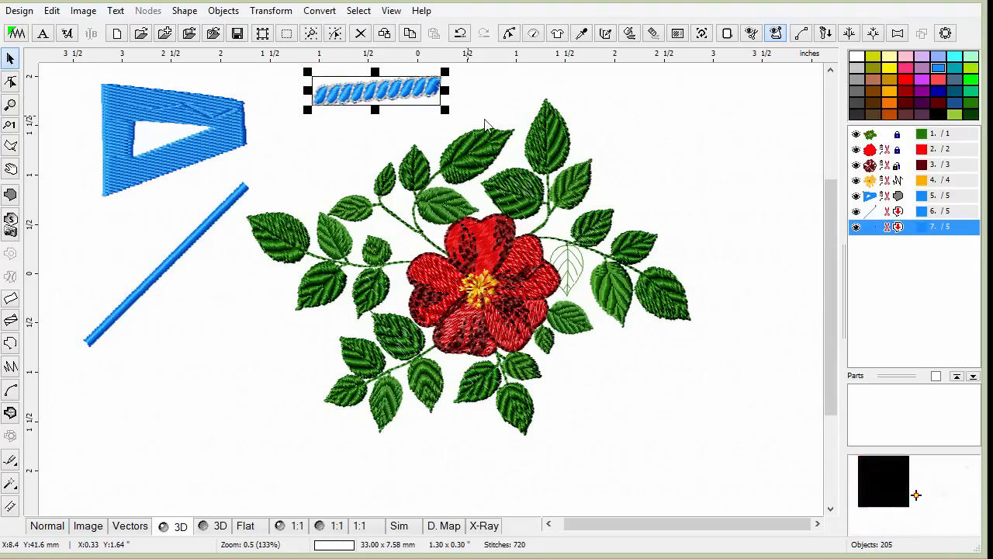
left_click(693, 143)
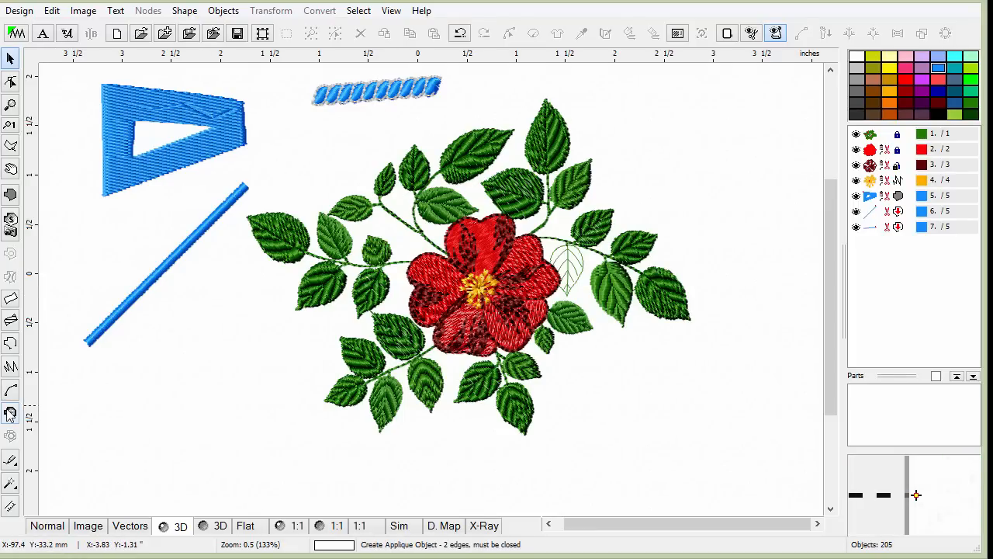
Measure the diagonal satin line's length and angle from its lower end to its upper end, then leave the measuring tool
left_click(10, 508)
left_click(84, 345)
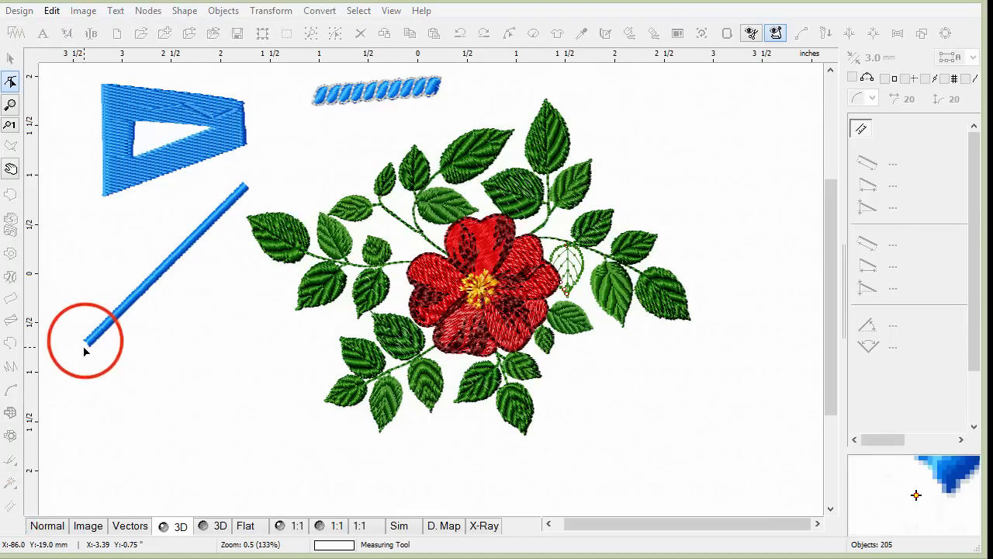
left_click(247, 185)
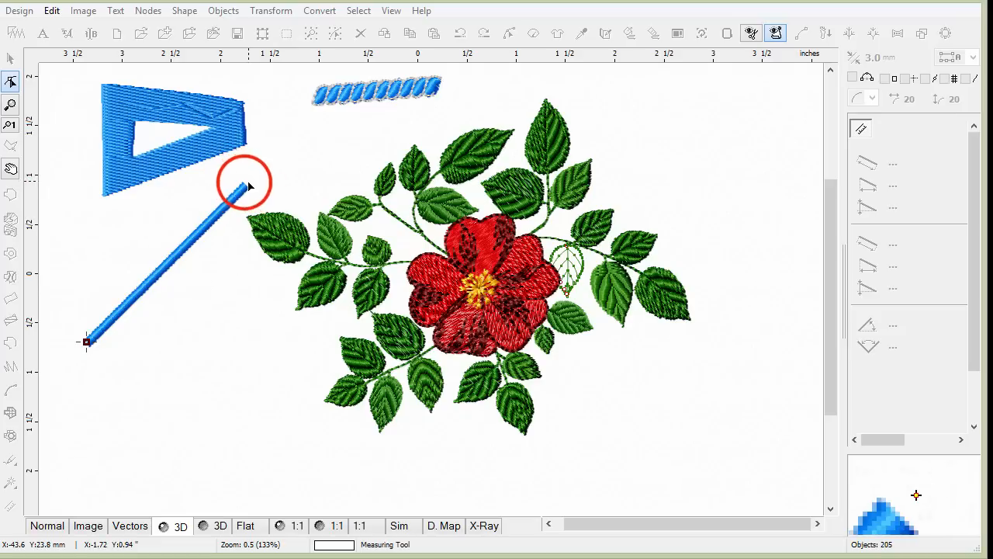
left_click(245, 185)
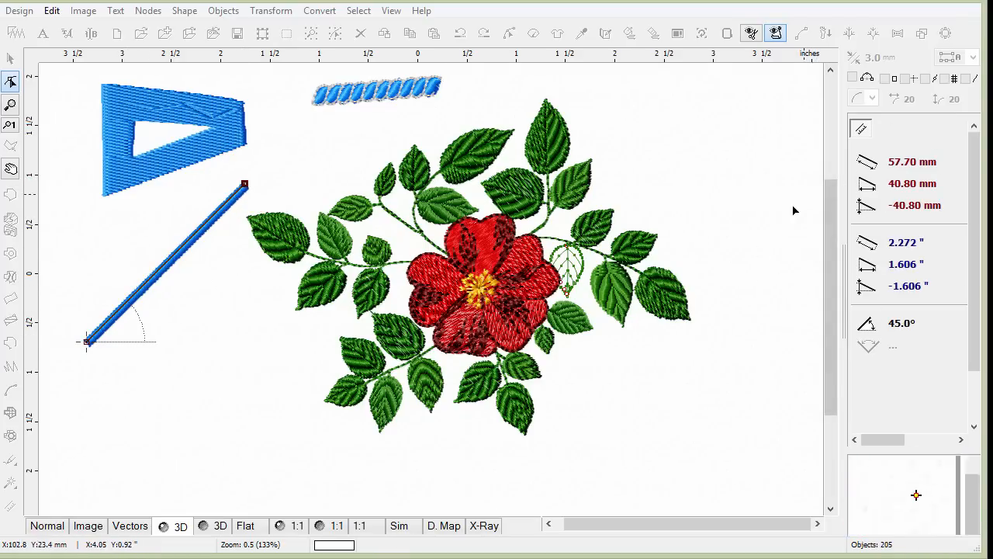
left_click(11, 81)
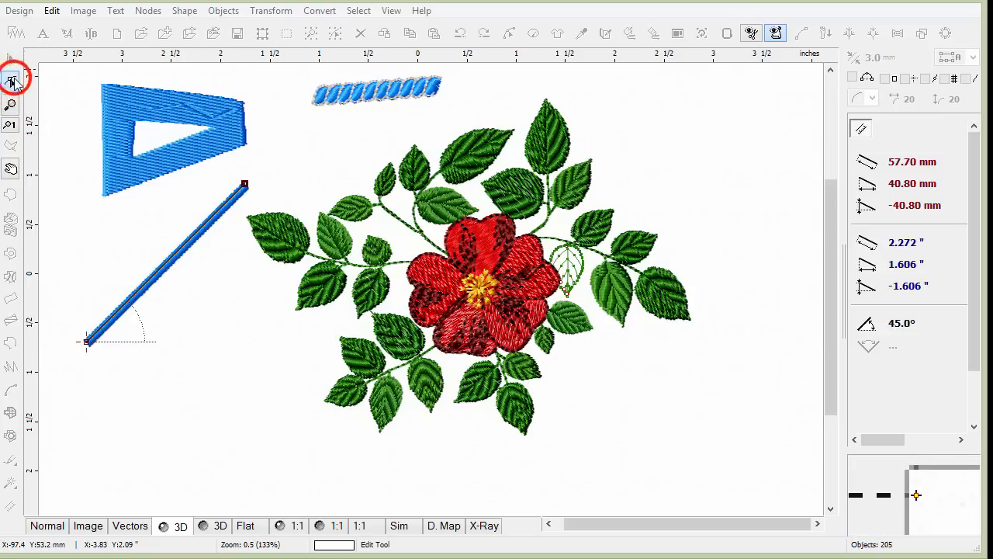